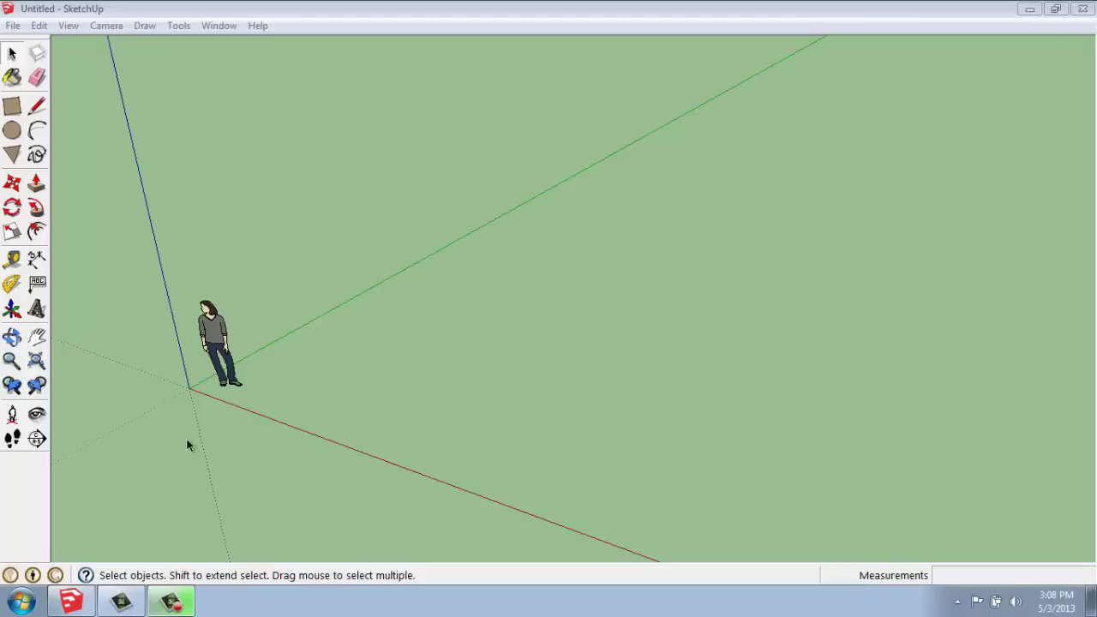
Draw a 5',5' square on the ground beside the scale figure.
{"action": "middle_click_drag", "start_coordinate": [211, 400], "coordinate": [278, 391]}
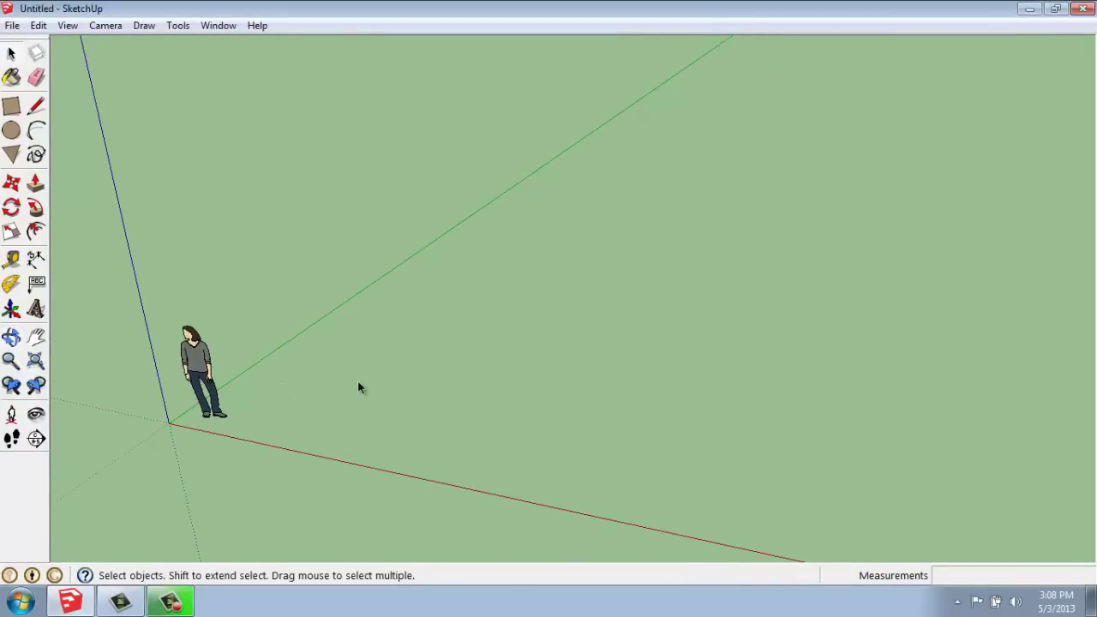
{"action": "scroll", "coordinate": [358, 388], "scroll_direction": "down", "scroll_amount": 2}
{"action": "scroll", "coordinate": [588, 416], "scroll_direction": "up", "scroll_amount": 1}
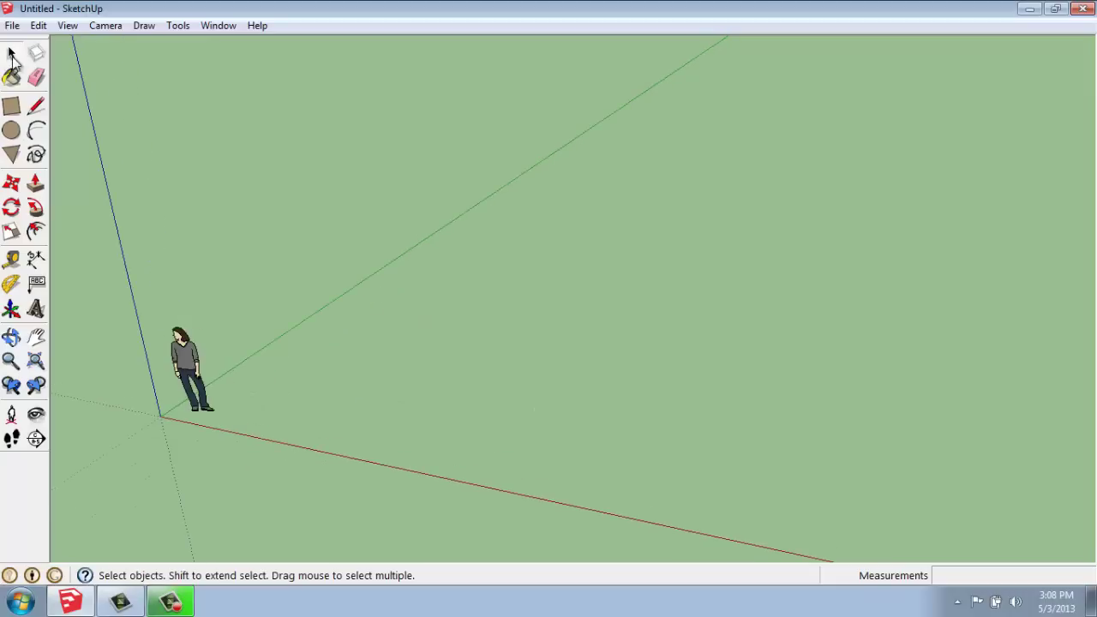
{"action": "left_click", "coordinate": [10, 108]}
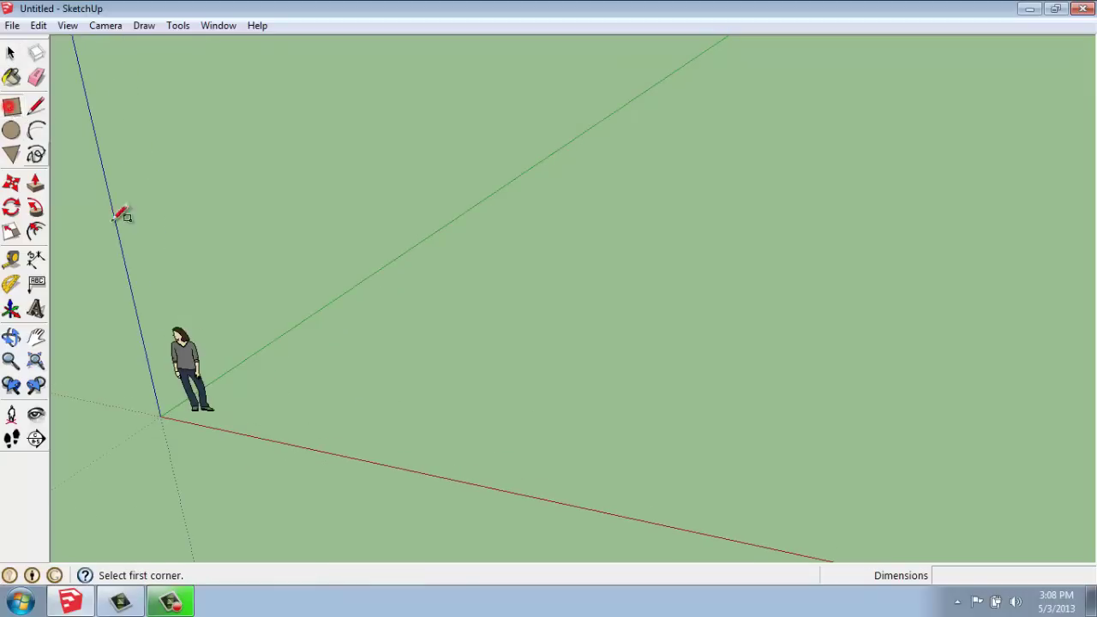
{"action": "left_click", "coordinate": [276, 403]}
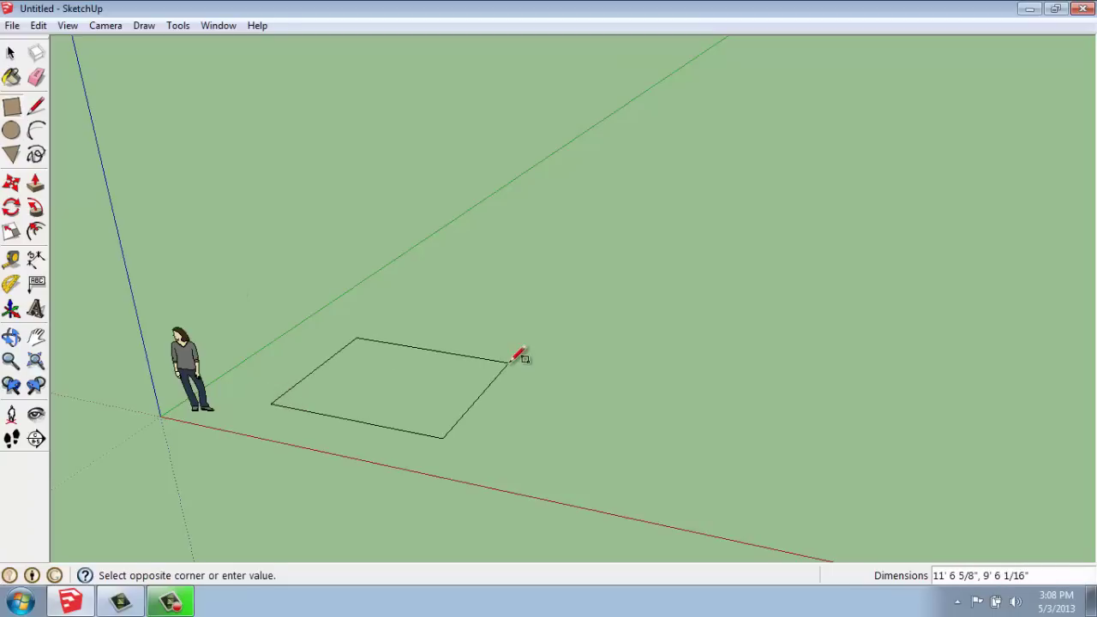
{"action": "type", "text": "5',5'"}
{"action": "key", "text": "Return"}
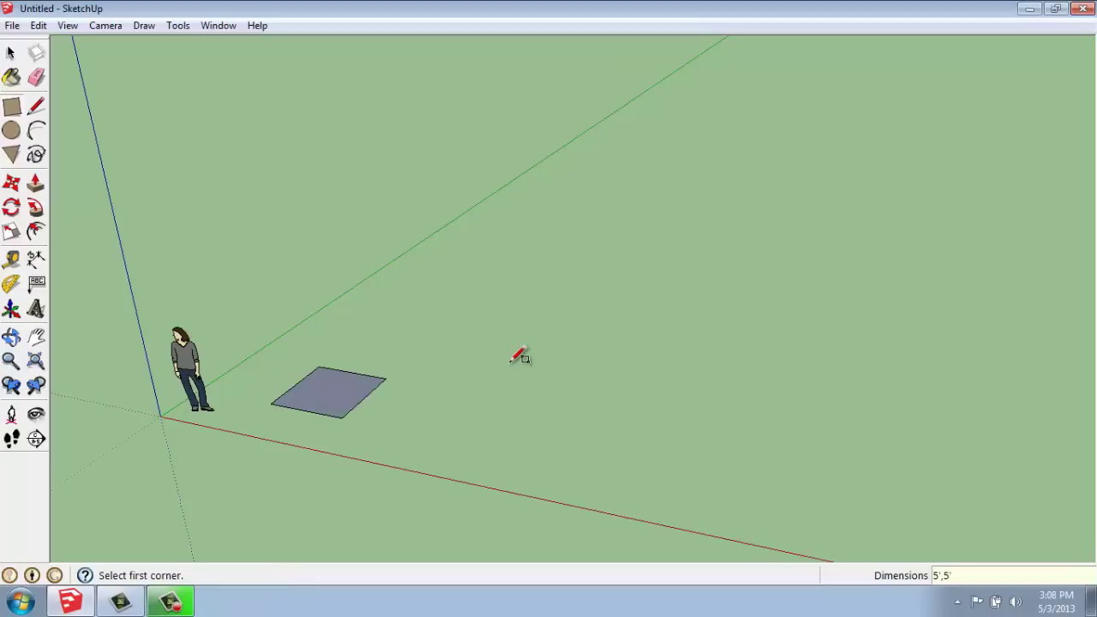
Push/Pull the square up exactly 10' into a tall box.
{"action": "left_click", "coordinate": [36, 184]}
{"action": "left_click_drag", "start_coordinate": [328, 390], "coordinate": [294, 174]}
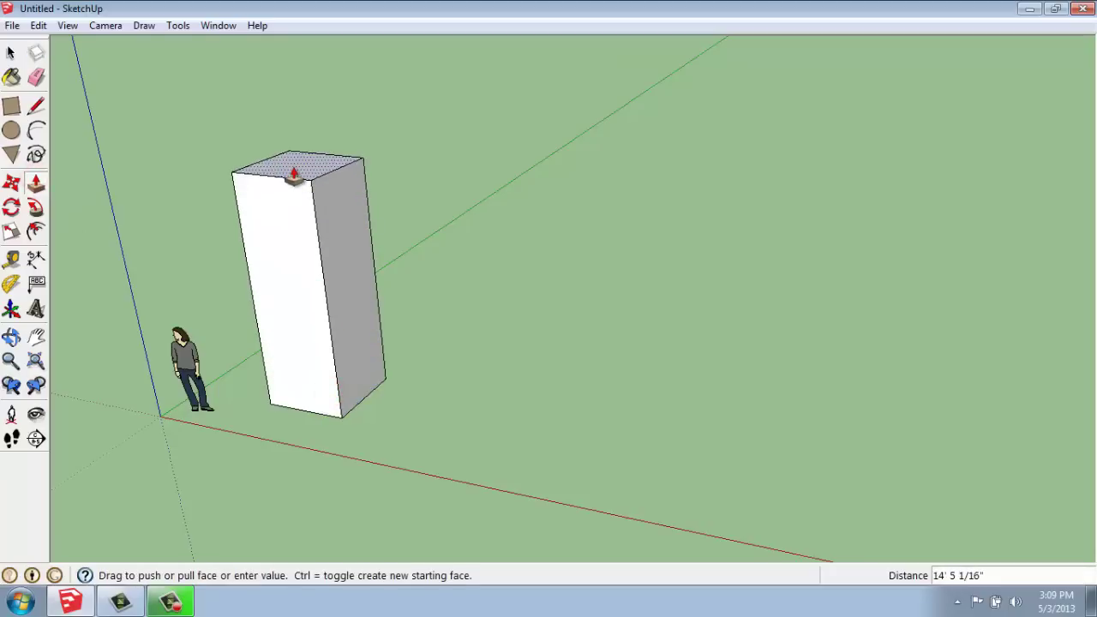
{"action": "type", "text": "10'"}
{"action": "key", "text": "Return"}
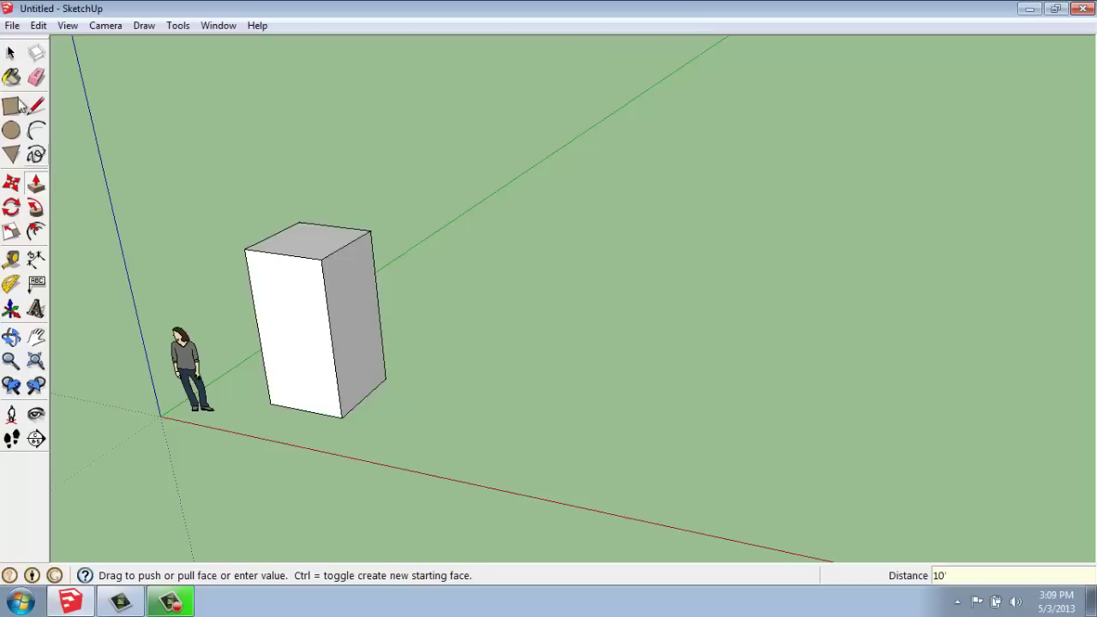
{"action": "left_click", "coordinate": [10, 52]}
{"action": "middle_click_drag", "start_coordinate": [297, 305], "coordinate": [394, 238]}
{"action": "middle_click_drag", "start_coordinate": [507, 306], "coordinate": [428, 306]}
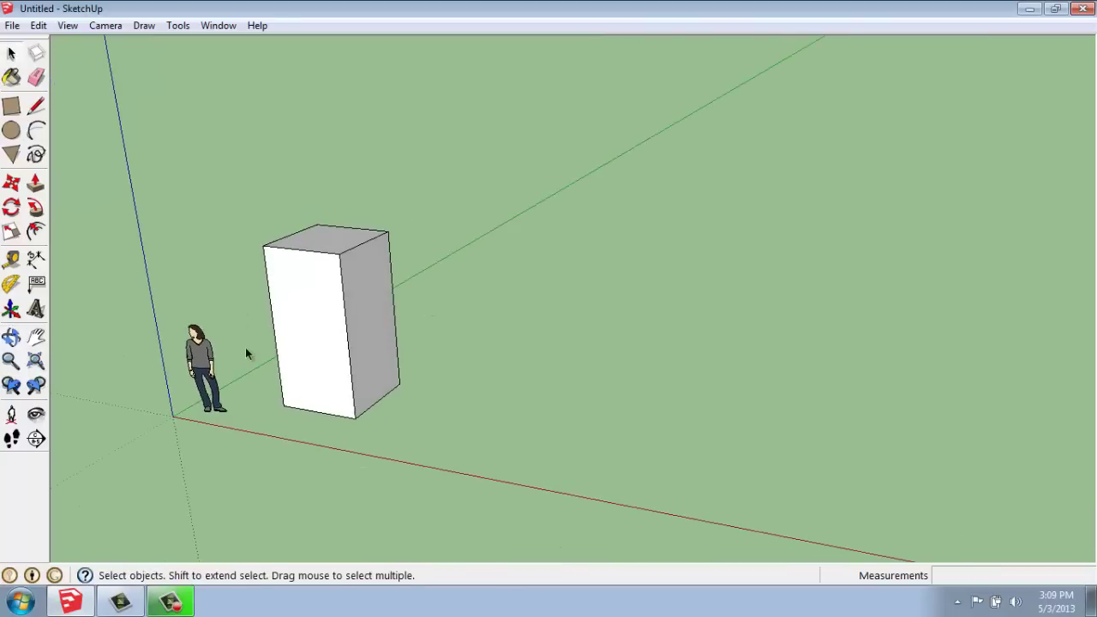
{"action": "scroll", "coordinate": [246, 344], "scroll_direction": "up", "scroll_amount": 2}
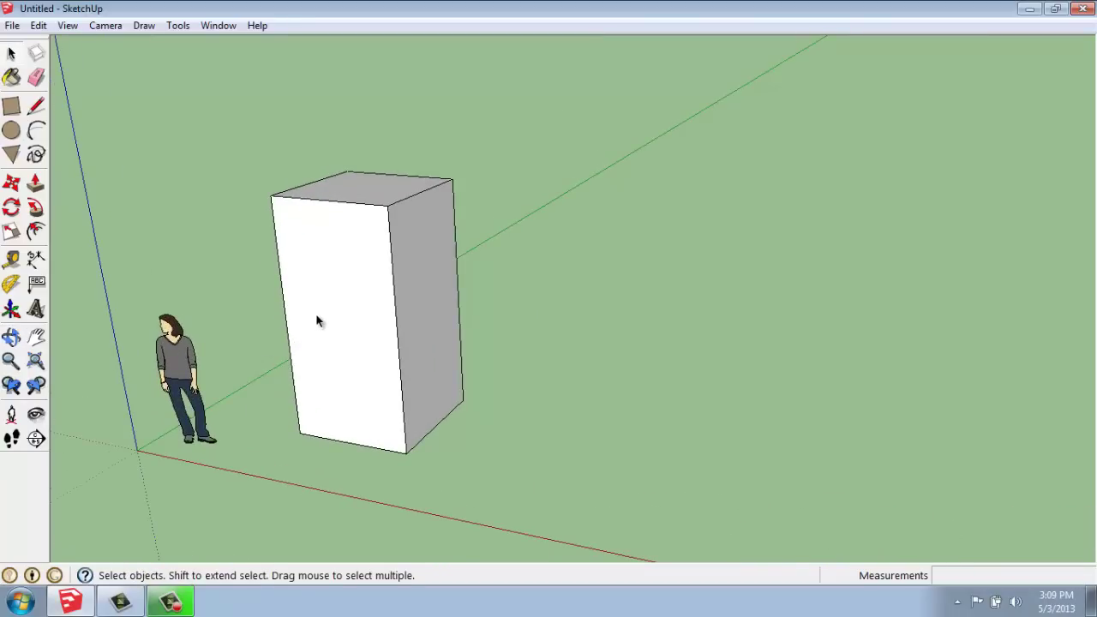
{"action": "middle_click_drag", "start_coordinate": [400, 230], "coordinate": [494, 125]}
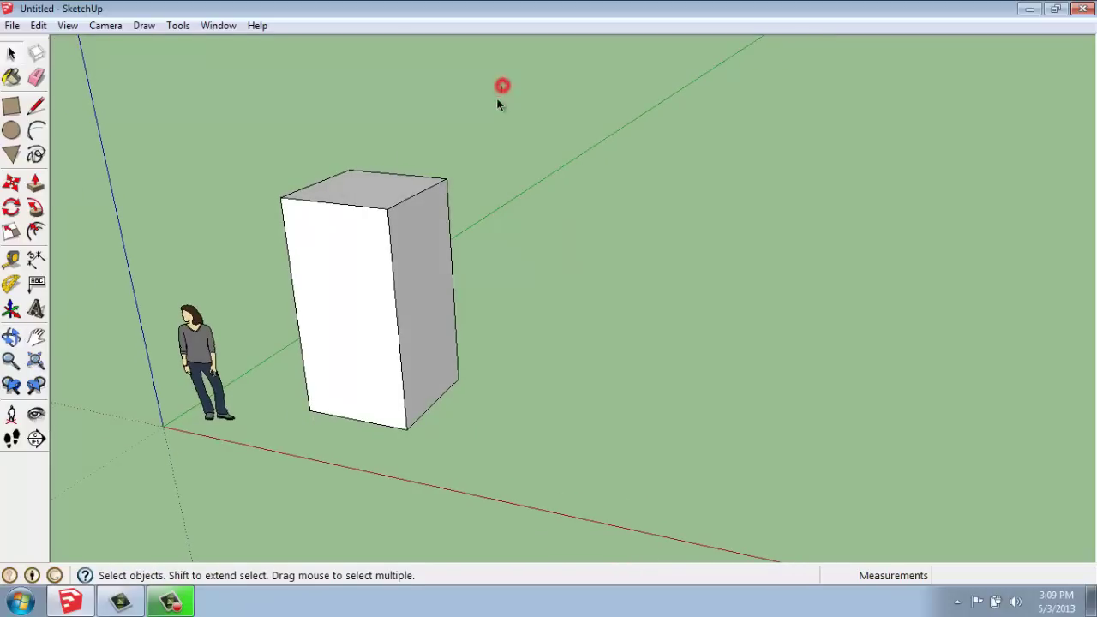
{"action": "left_click_drag", "start_coordinate": [502, 86], "coordinate": [462, 184]}
{"action": "left_click_drag", "start_coordinate": [347, 360], "coordinate": [265, 526]}
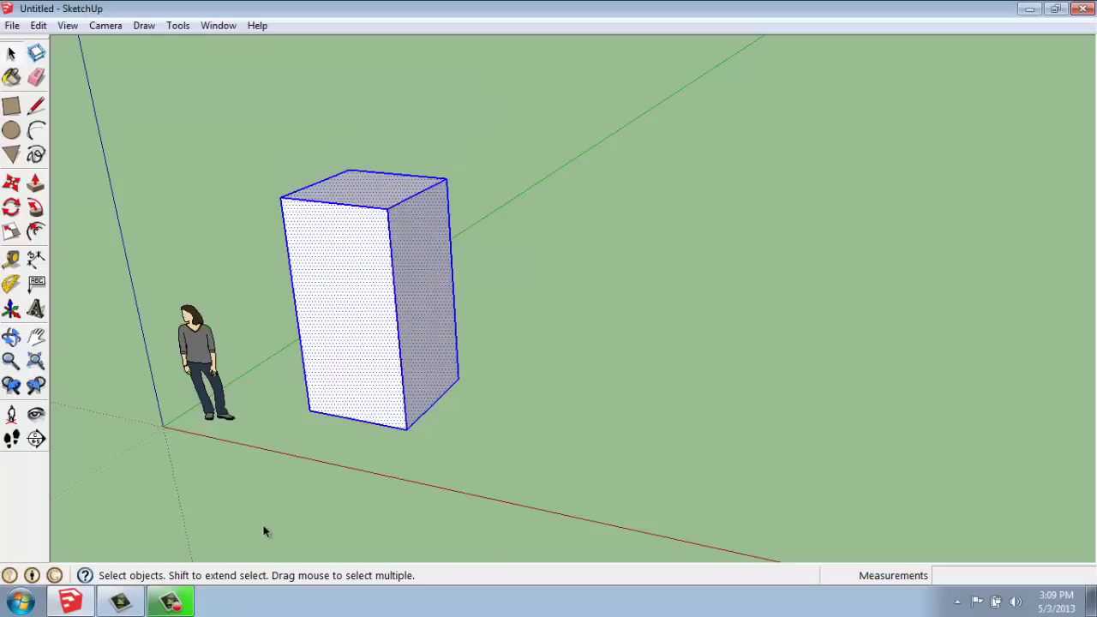
{"action": "middle_click_drag", "start_coordinate": [226, 417], "coordinate": [586, 260]}
{"action": "scroll", "coordinate": [585, 259], "scroll_direction": "down", "scroll_amount": 4}
{"action": "middle_click_drag", "start_coordinate": [803, 237], "coordinate": [693, 243]}
{"action": "scroll", "coordinate": [879, 223], "scroll_direction": "up", "scroll_amount": 2}
{"action": "middle_click_drag", "start_coordinate": [879, 223], "coordinate": [551, 179]}
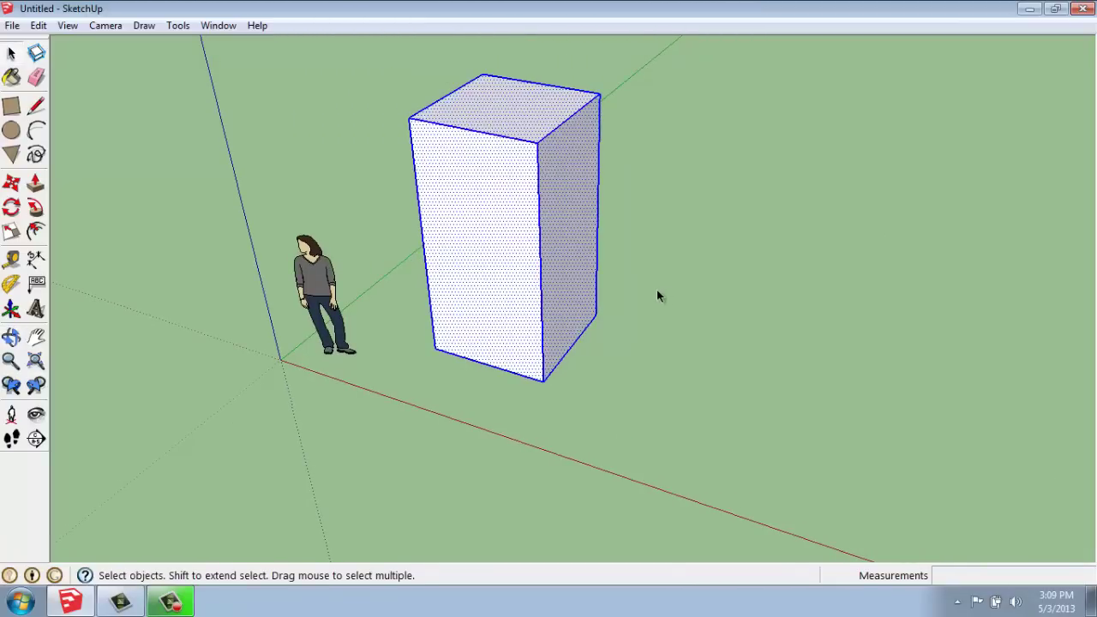
{"action": "left_click", "coordinate": [636, 272]}
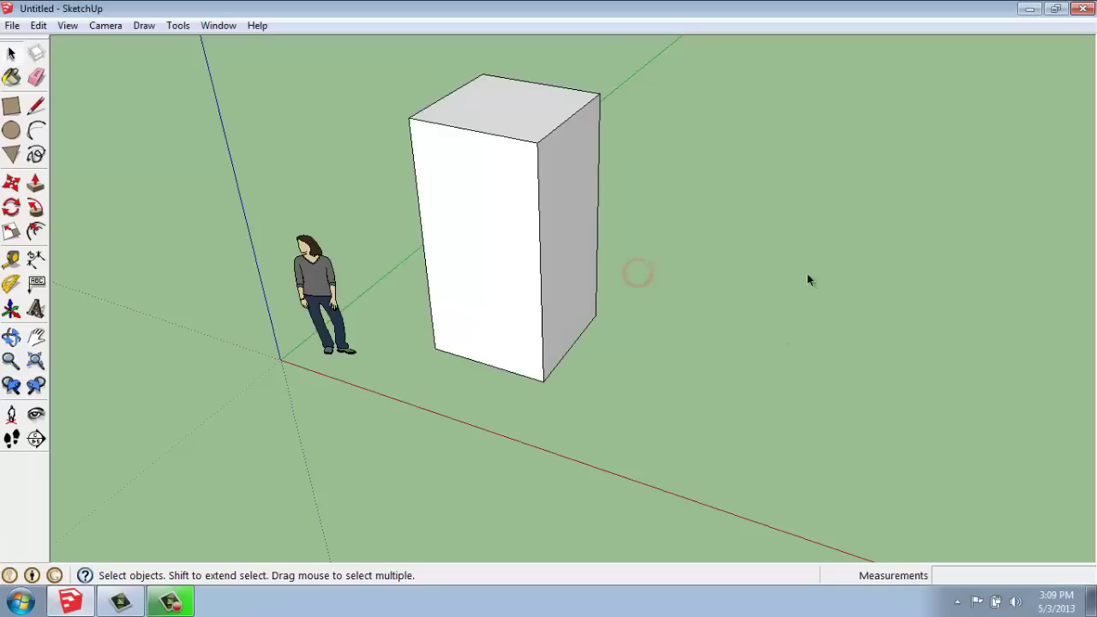
{"action": "middle_click_drag", "start_coordinate": [532, 163], "coordinate": [632, 57]}
{"action": "left_click_drag", "start_coordinate": [564, 141], "coordinate": [381, 409]}
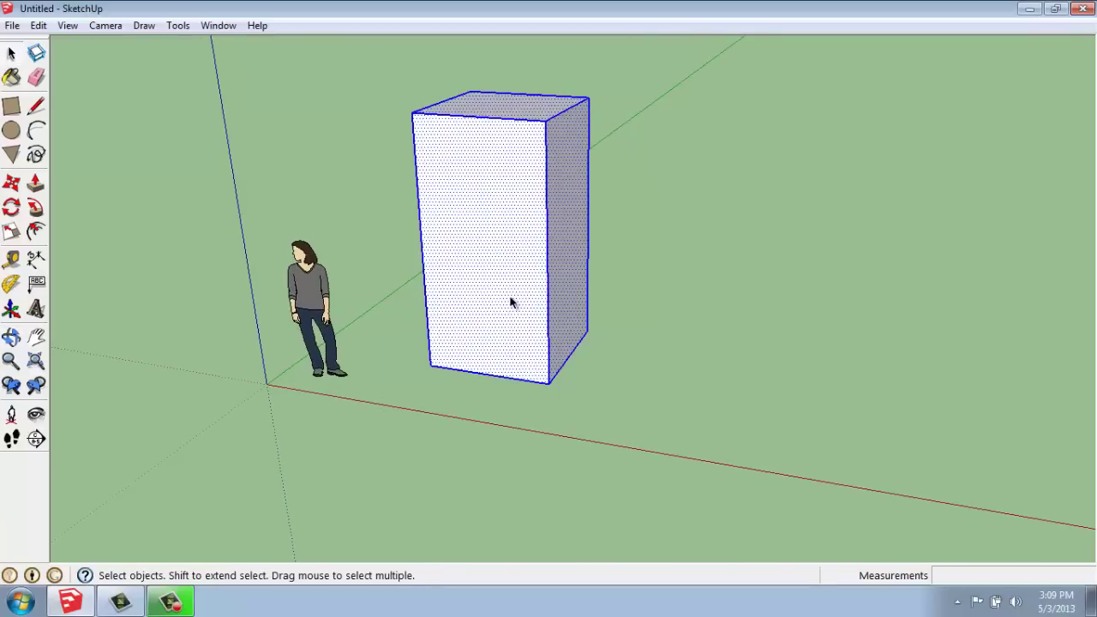
{"action": "middle_click_drag", "start_coordinate": [585, 213], "coordinate": [571, 252]}
{"action": "left_click", "coordinate": [688, 252]}
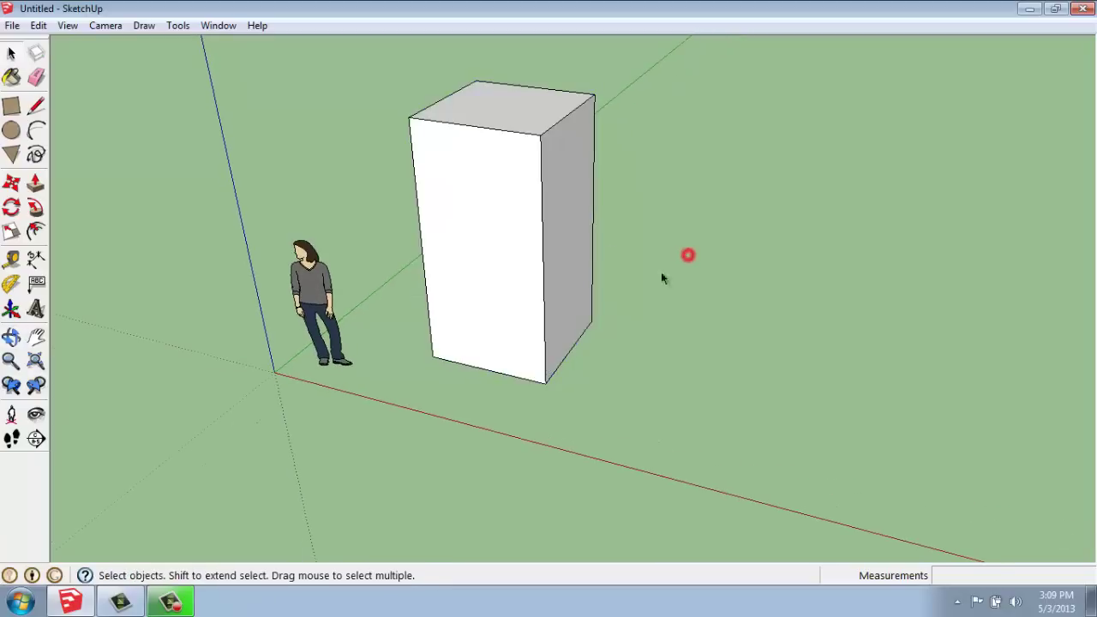
{"action": "middle_click_drag", "start_coordinate": [690, 254], "coordinate": [339, 258]}
{"action": "middle_click_drag", "start_coordinate": [693, 309], "coordinate": [708, 333]}
{"action": "middle_click_drag", "start_coordinate": [521, 149], "coordinate": [558, 179]}
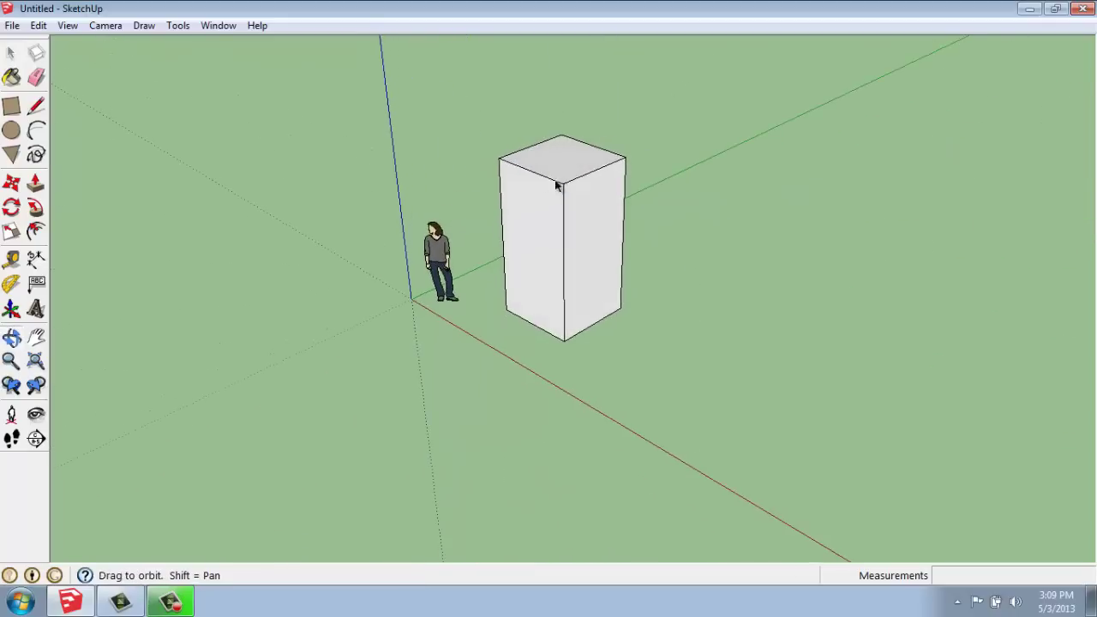
{"action": "scroll", "coordinate": [588, 159], "scroll_direction": "up", "scroll_amount": 2}
{"action": "middle_click_drag", "start_coordinate": [729, 348], "coordinate": [753, 343]}
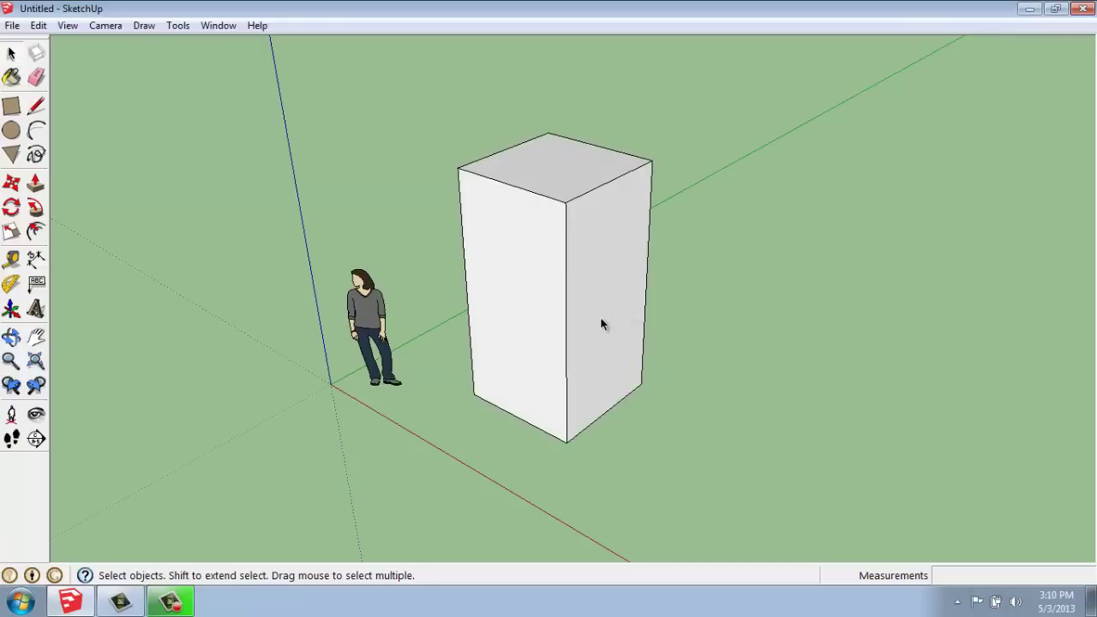
{"action": "left_click", "coordinate": [533, 211]}
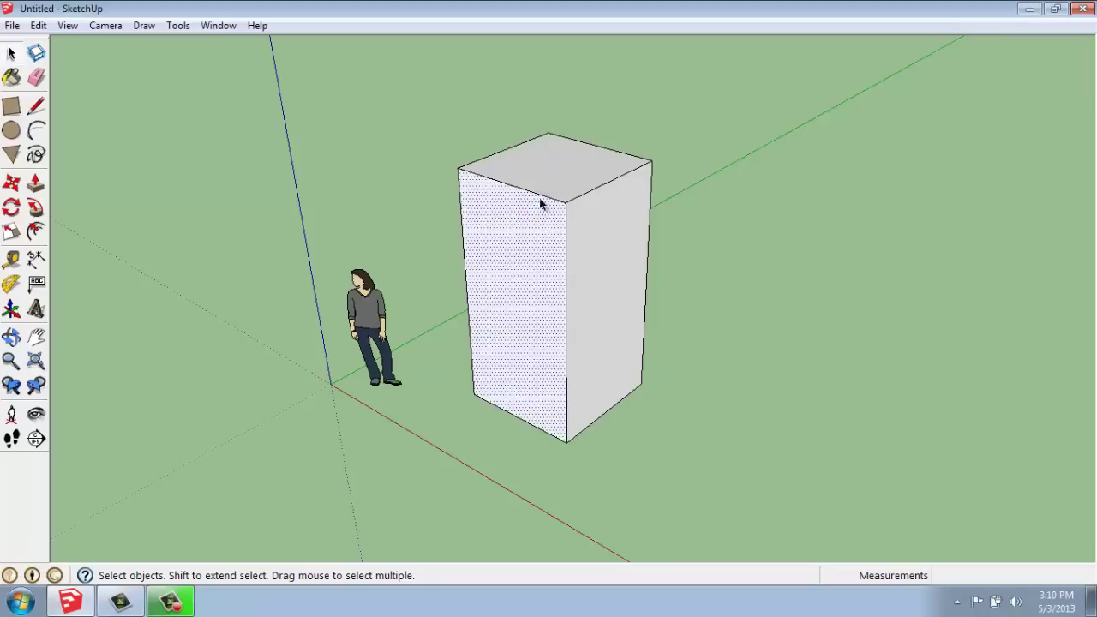
{"action": "left_click", "coordinate": [543, 196]}
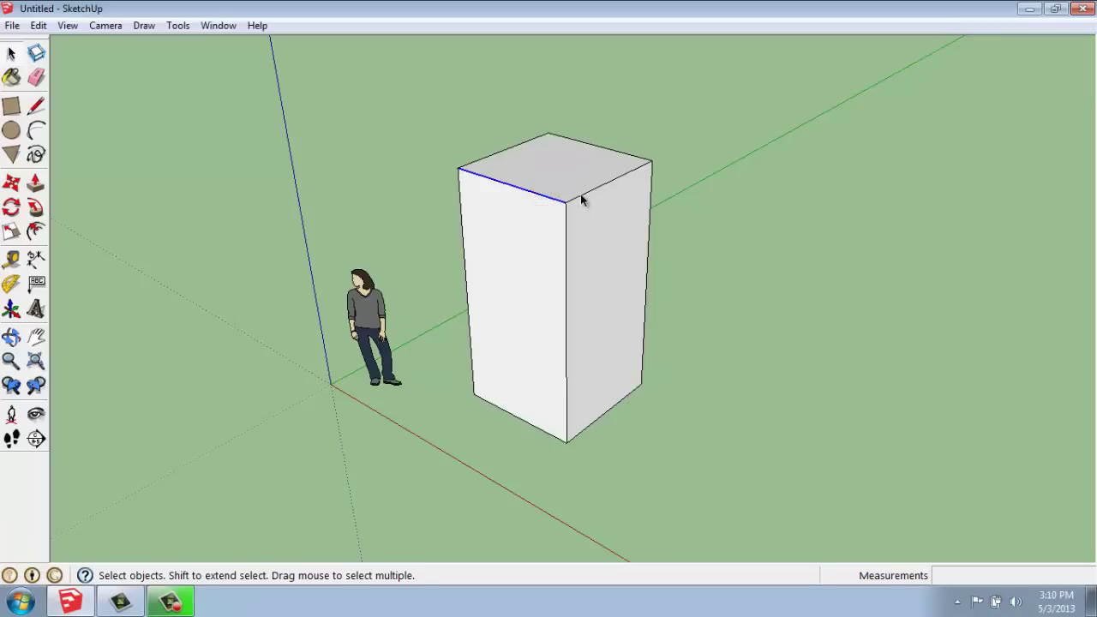
{"action": "left_click", "coordinate": [582, 196]}
{"action": "left_click", "coordinate": [584, 213]}
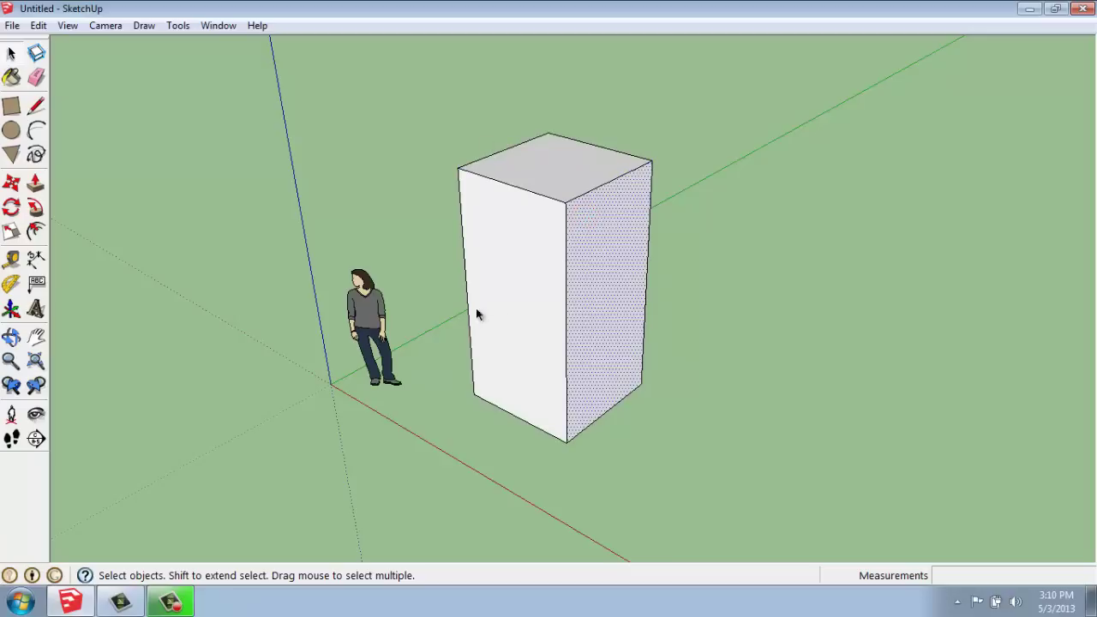
{"action": "double_click", "coordinate": [524, 228]}
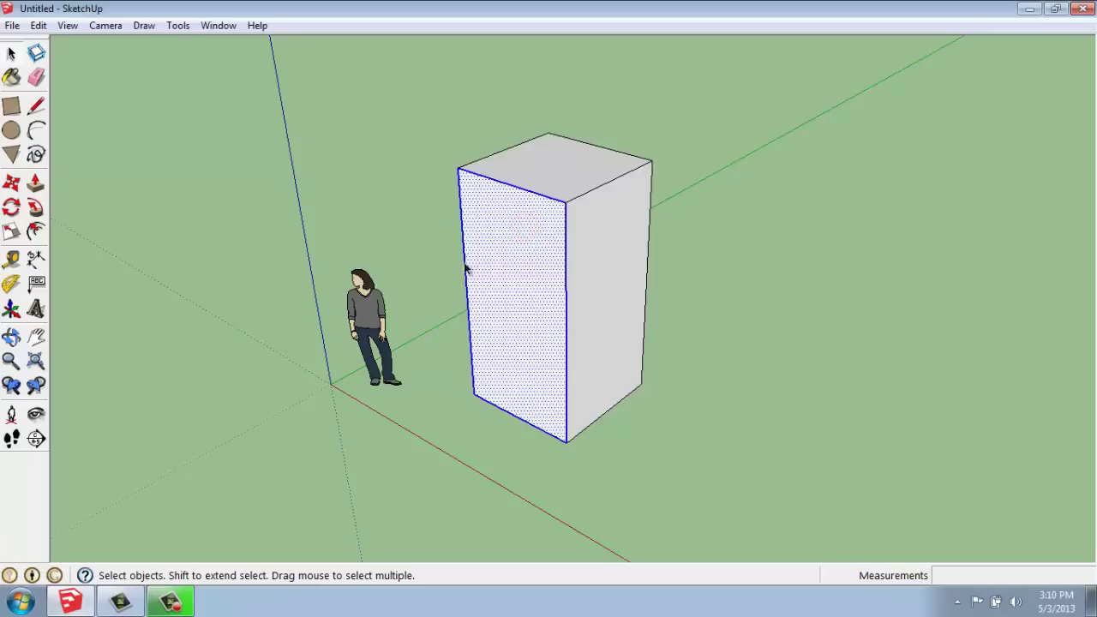
{"action": "double_click", "coordinate": [599, 240]}
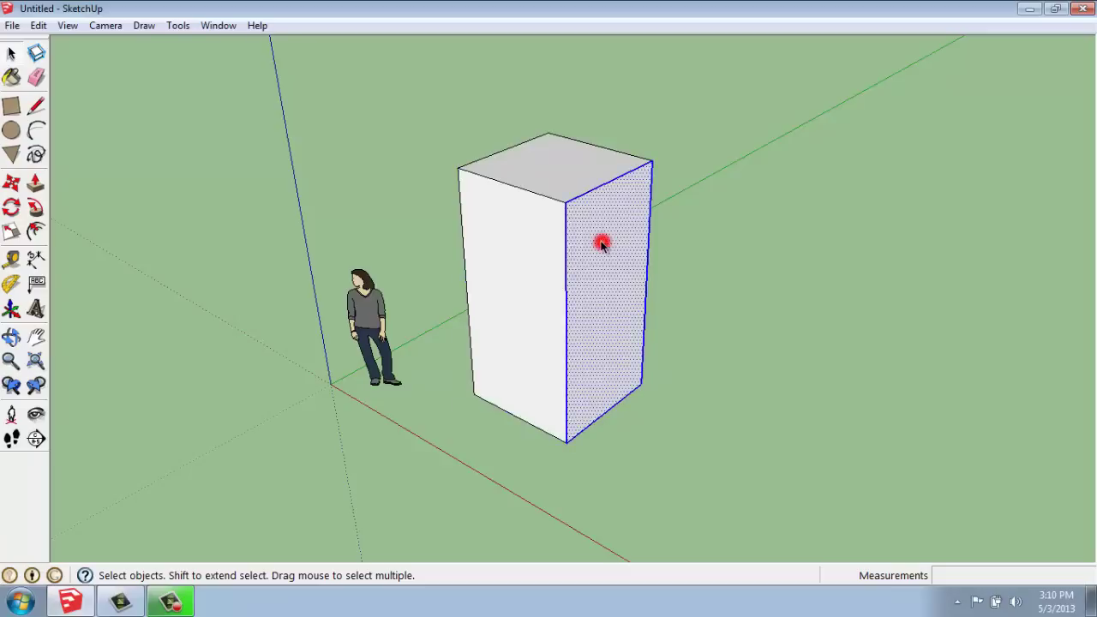
{"action": "double_click", "coordinate": [557, 171]}
{"action": "double_click", "coordinate": [485, 214]}
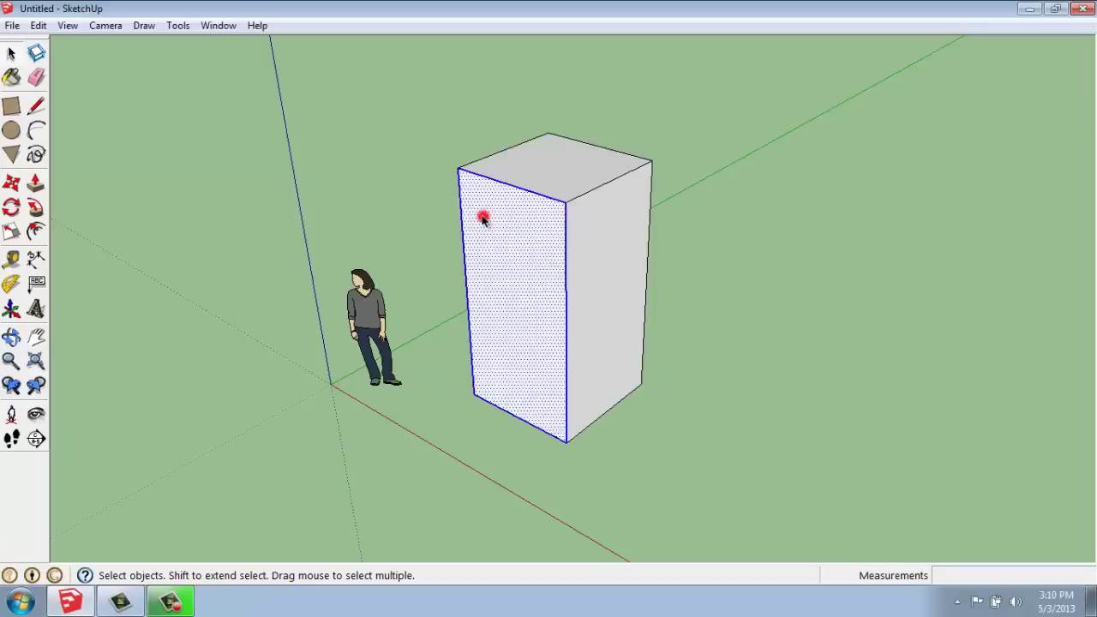
{"action": "double_click", "coordinate": [613, 244]}
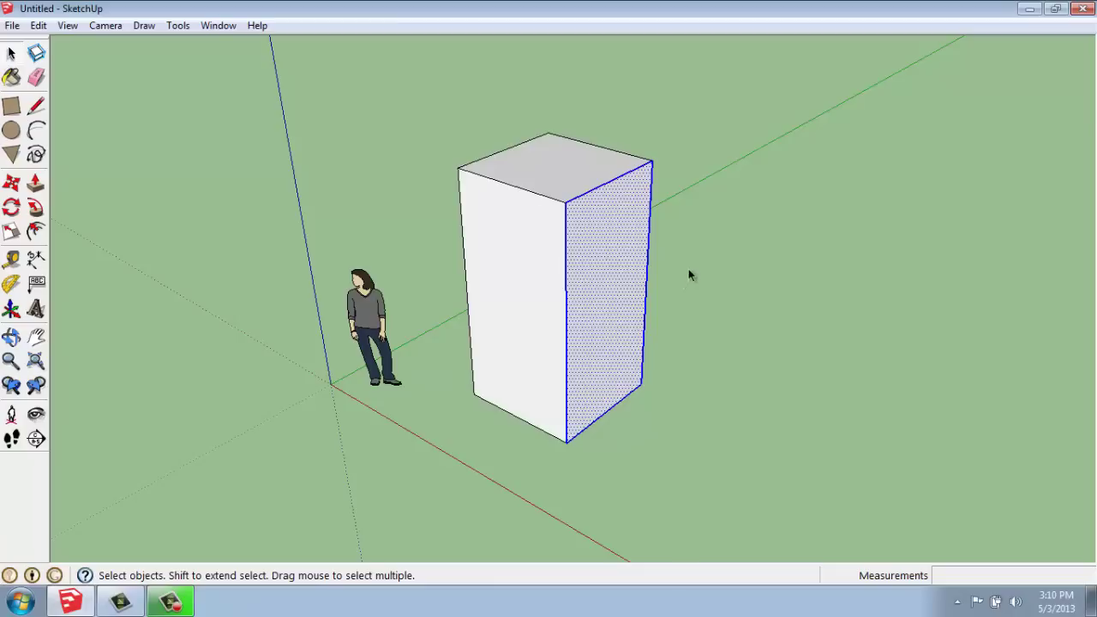
{"action": "left_click", "coordinate": [720, 271]}
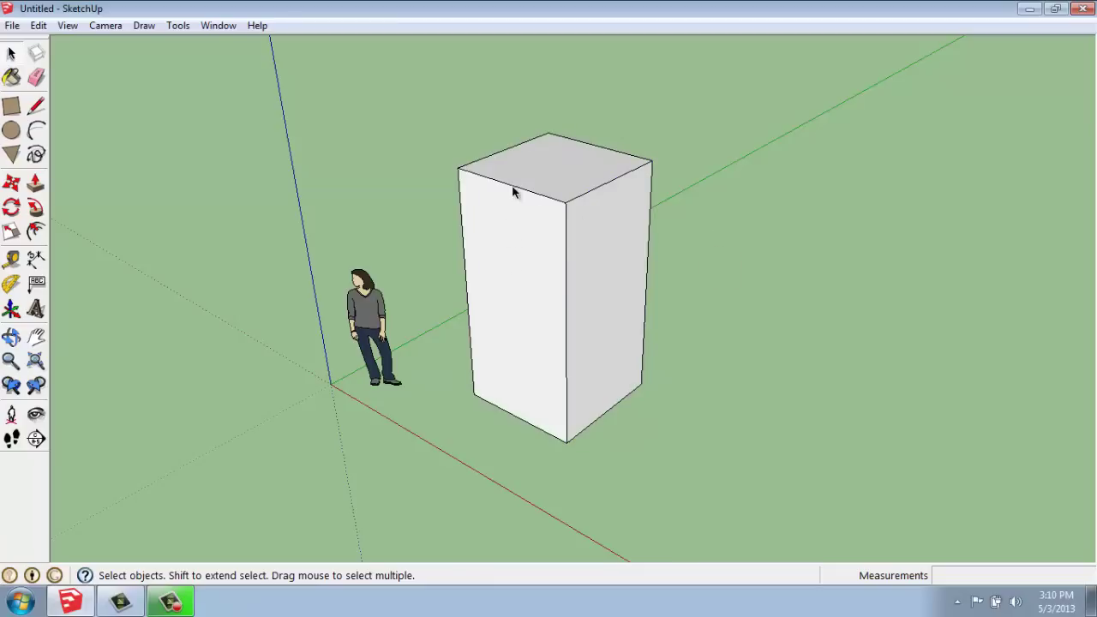
Select all faces and edges of the 5' by 5' by 10' box, checking it from a higher view.
{"action": "triple_click", "coordinate": [521, 253]}
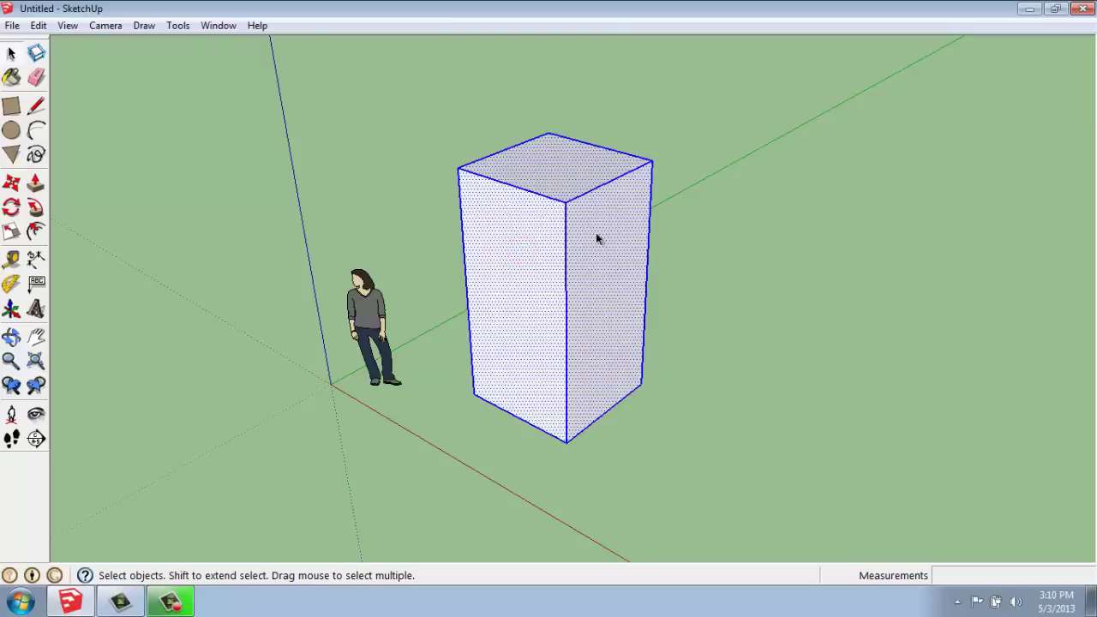
{"action": "middle_click_drag", "start_coordinate": [473, 434], "coordinate": [527, 339]}
{"action": "middle_click_drag", "start_coordinate": [646, 154], "coordinate": [960, 281]}
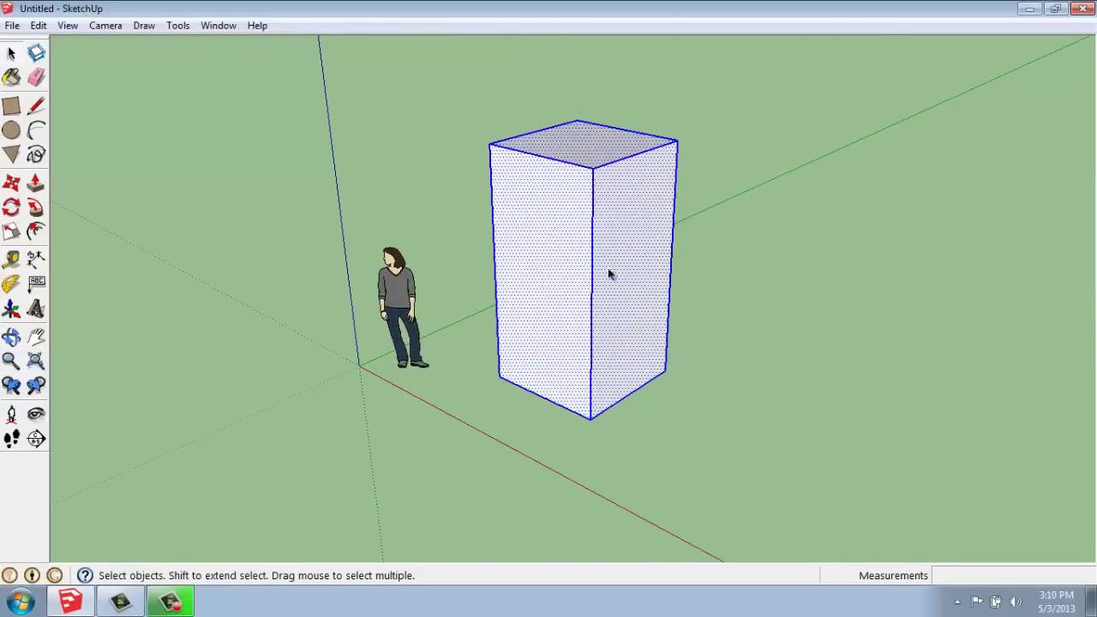
{"action": "middle_click_drag", "start_coordinate": [608, 273], "coordinate": [645, 276]}
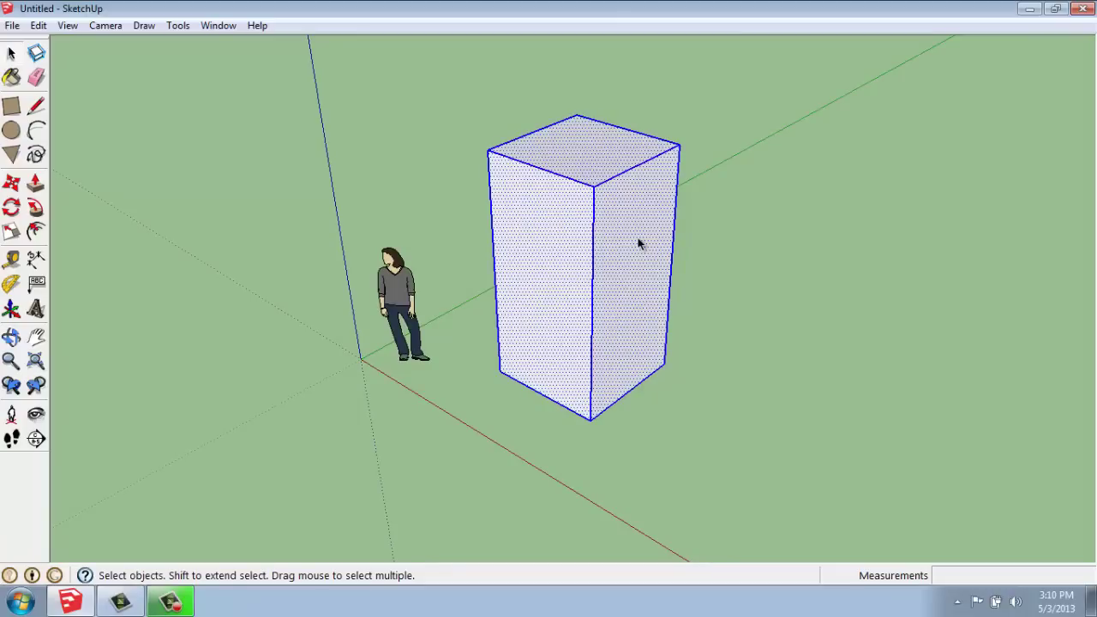
{"action": "left_click", "coordinate": [742, 204]}
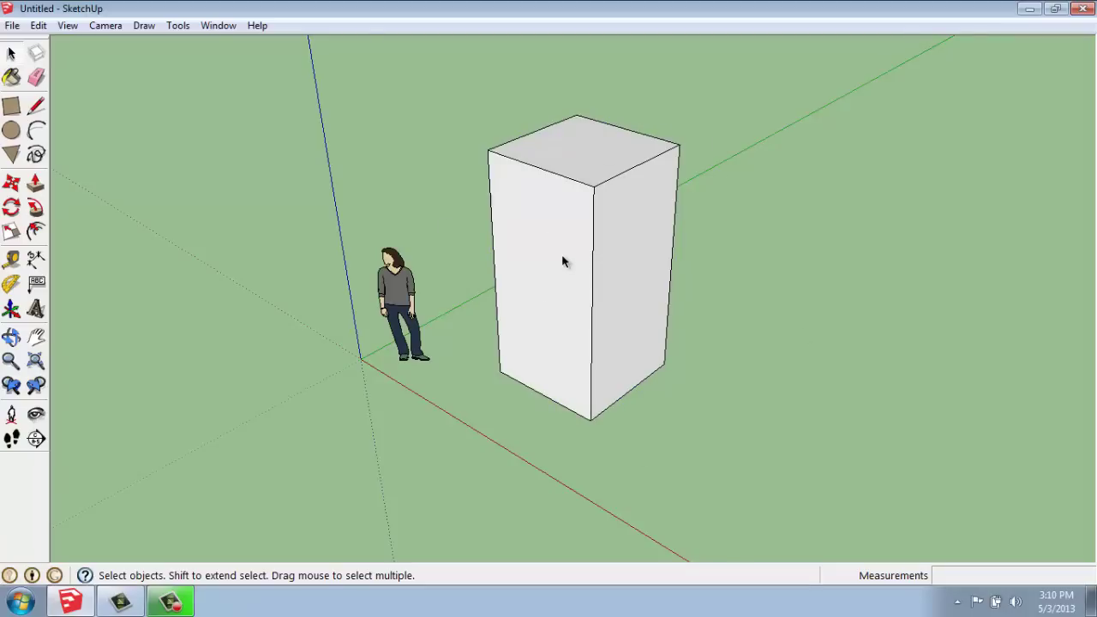
{"action": "triple_click", "coordinate": [563, 259]}
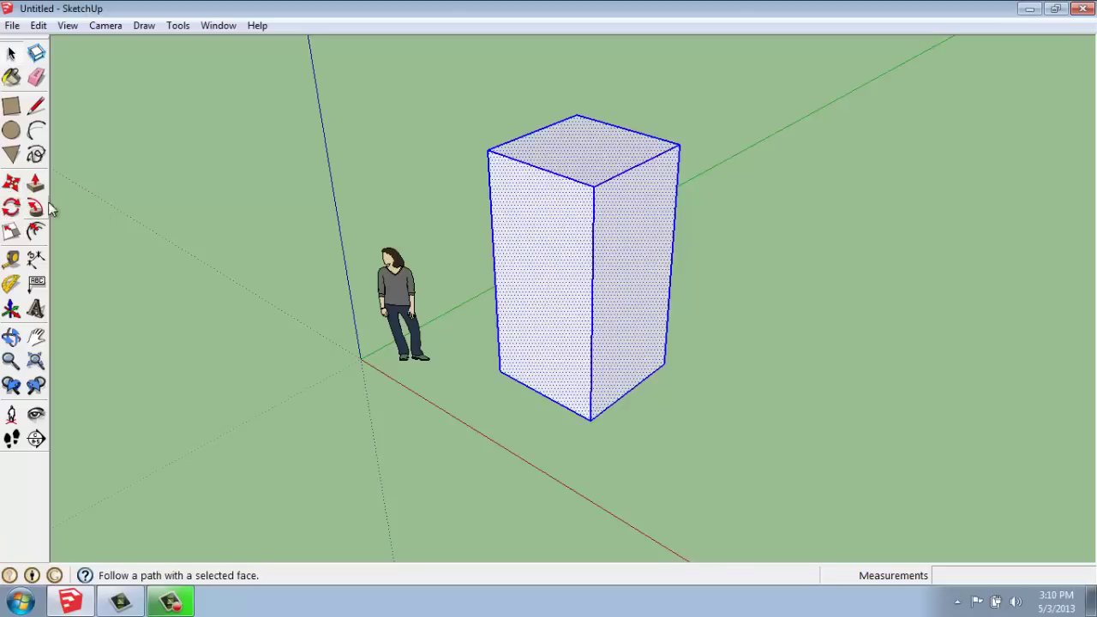
Move the box by its bottom corner exactly 10' along the red axis, then return to Select.
{"action": "left_click", "coordinate": [9, 184]}
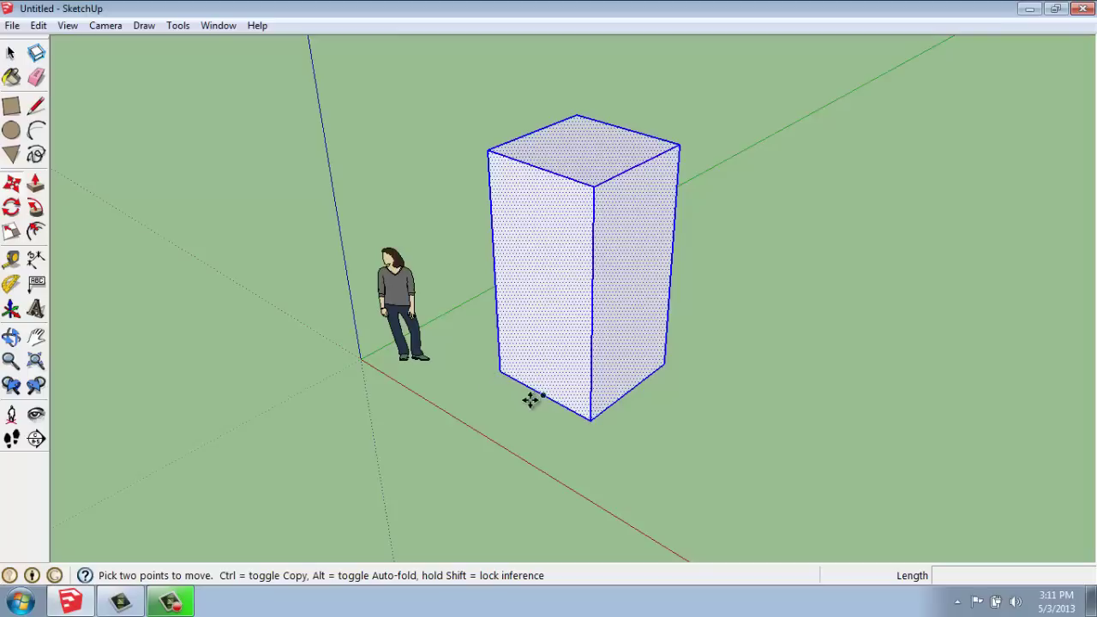
{"action": "scroll", "coordinate": [474, 390], "scroll_direction": "down", "scroll_amount": 2}
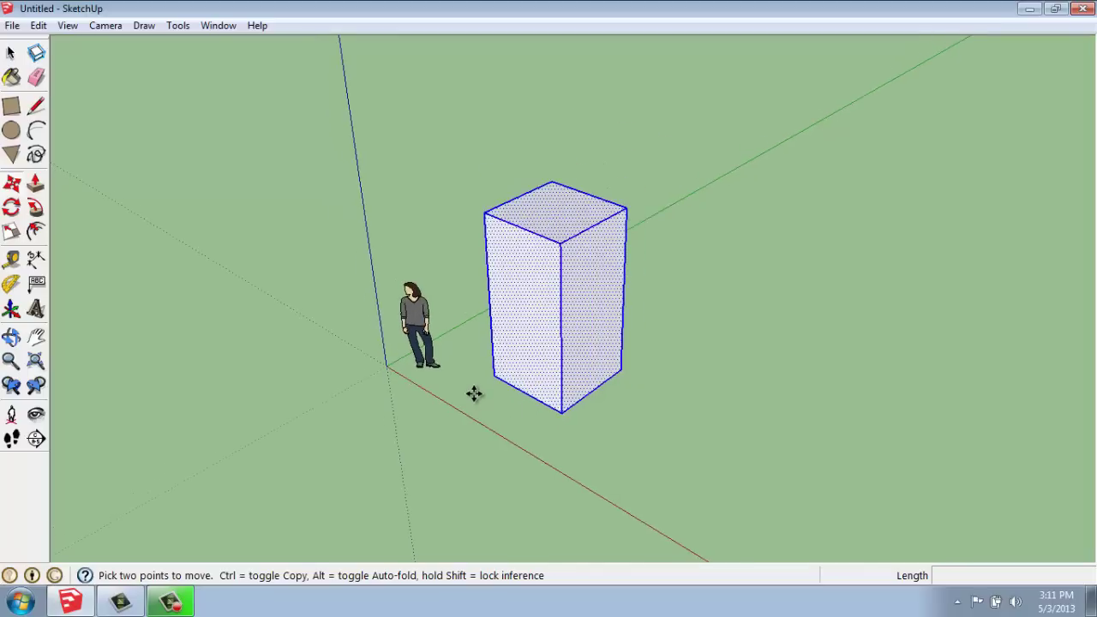
{"action": "middle_click_drag", "start_coordinate": [475, 392], "coordinate": [690, 428]}
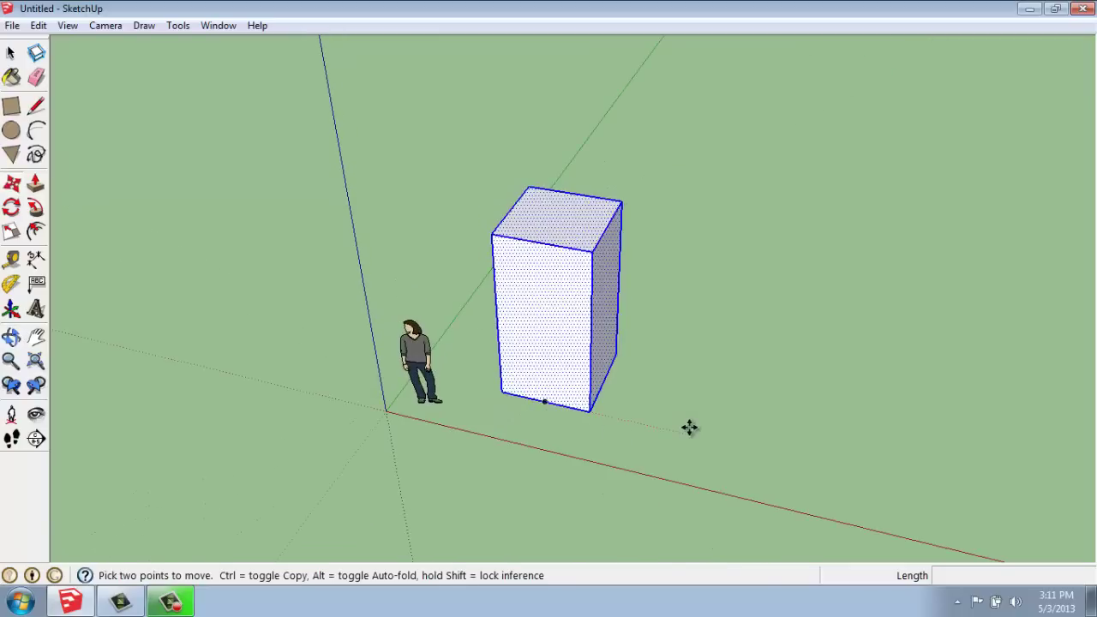
{"action": "left_click", "coordinate": [588, 411]}
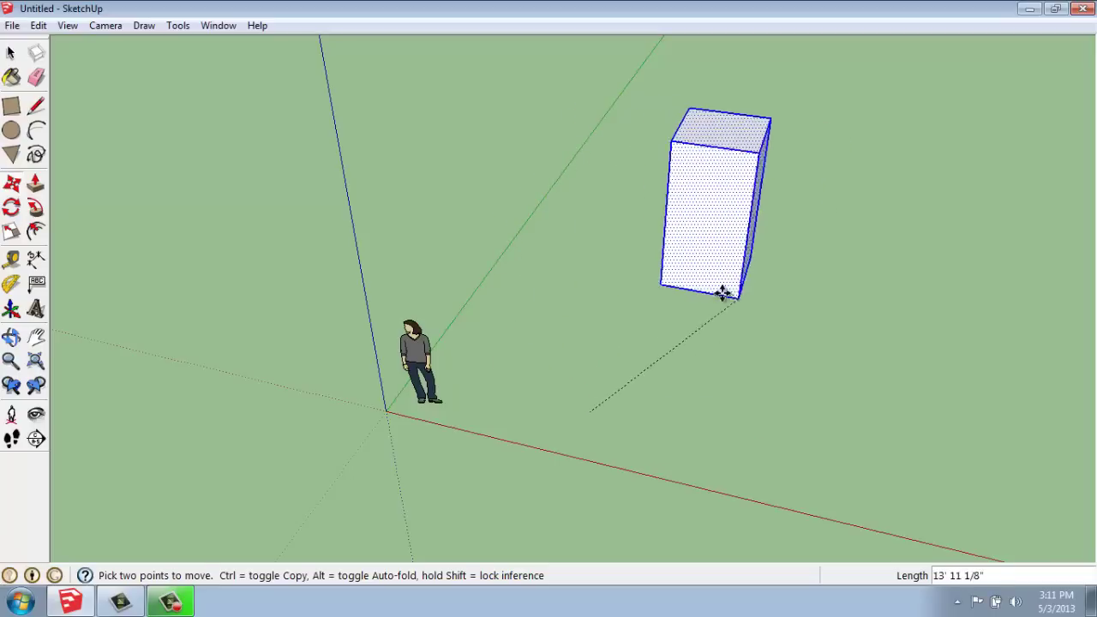
{"action": "left_click_drag", "start_coordinate": [722, 293], "coordinate": [786, 450]}
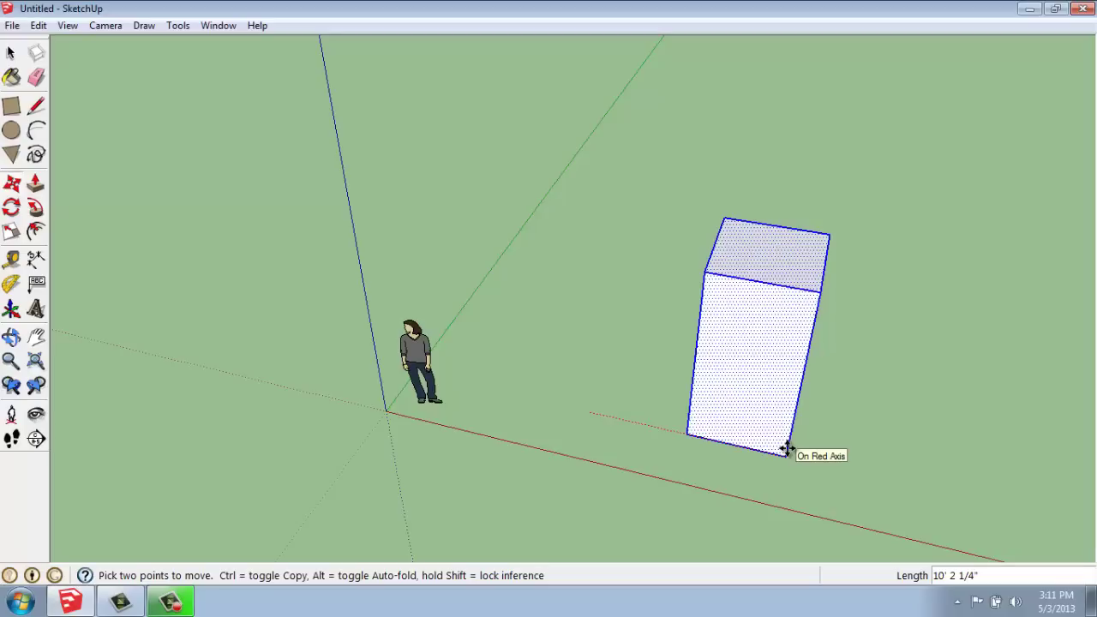
{"action": "left_click_drag", "start_coordinate": [787, 448], "coordinate": [786, 448]}
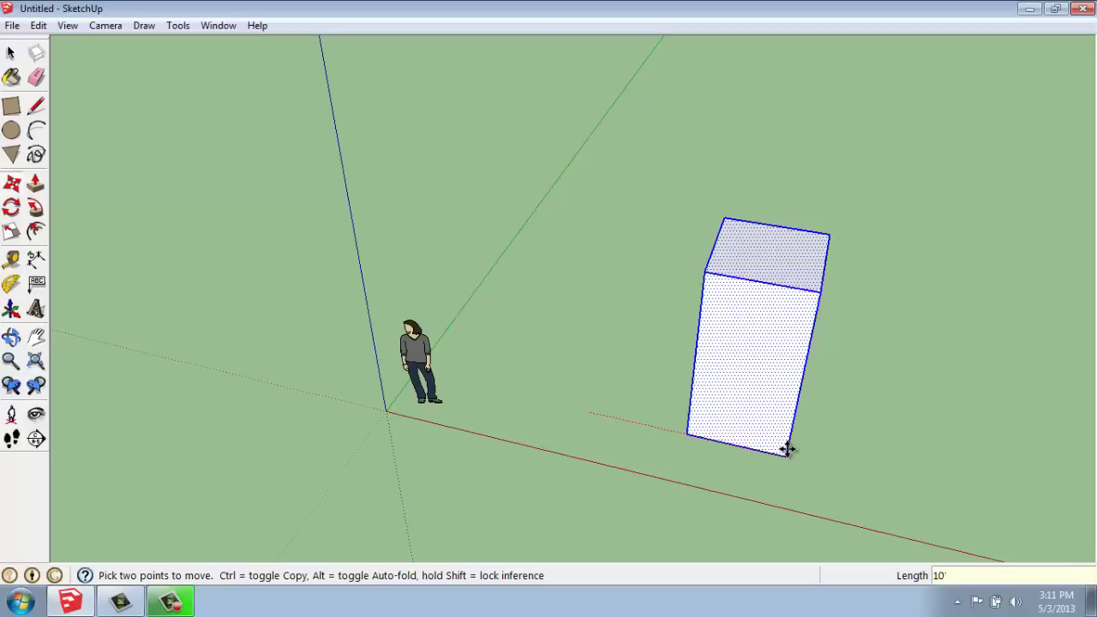
{"action": "key", "text": "Return"}
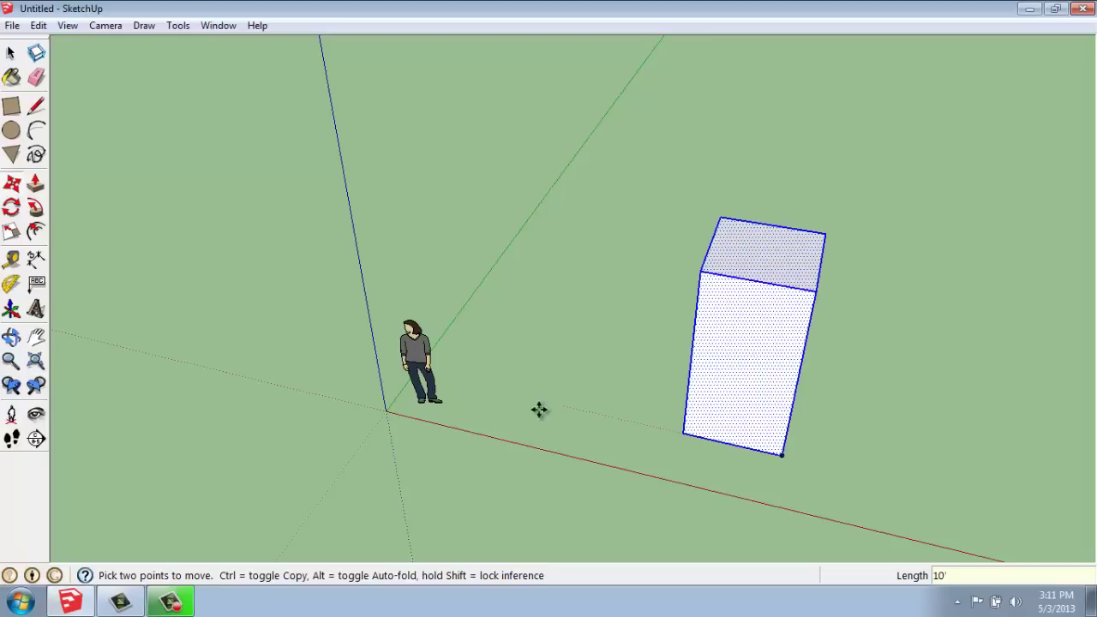
{"action": "key", "text": "space"}
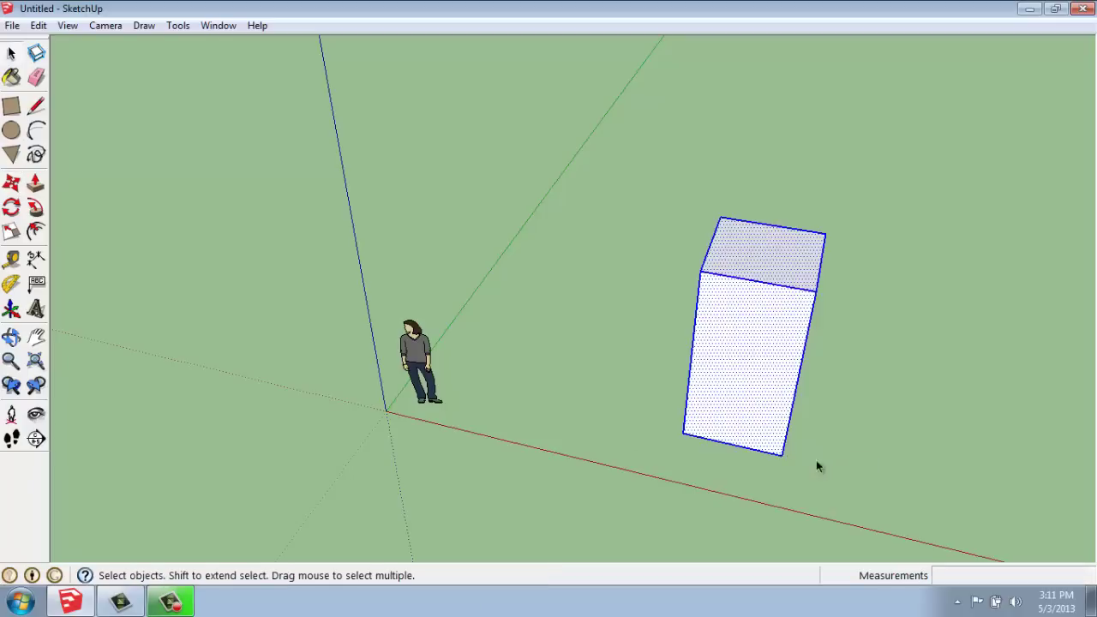
Move the box by its bottom corner back toward the figure, keeping it on the red axis.
{"action": "left_click", "coordinate": [11, 182]}
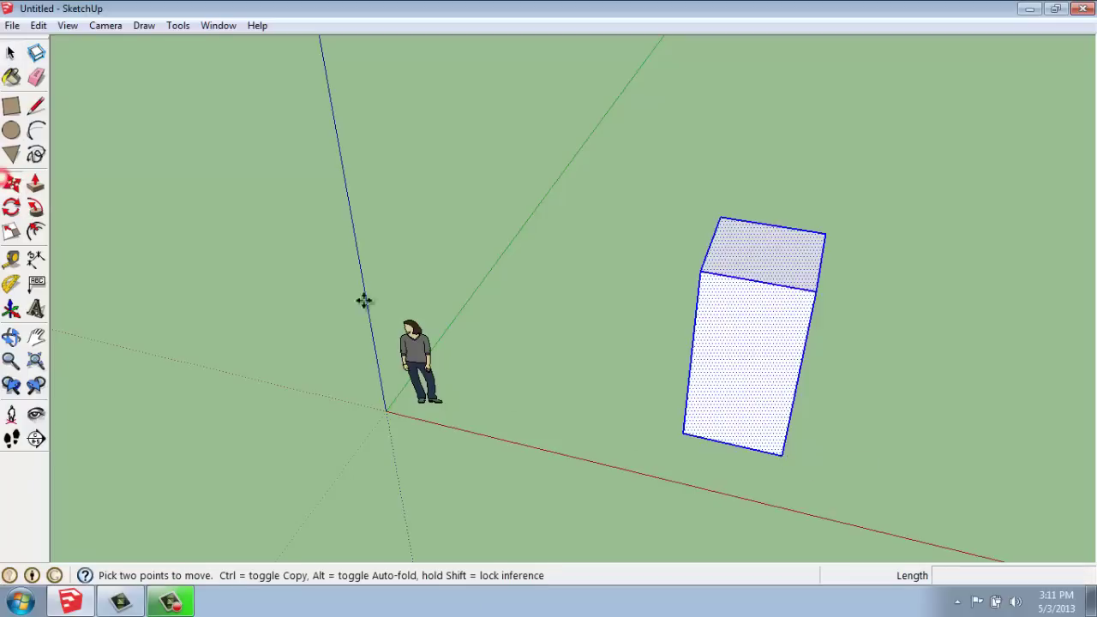
{"action": "left_click", "coordinate": [686, 433]}
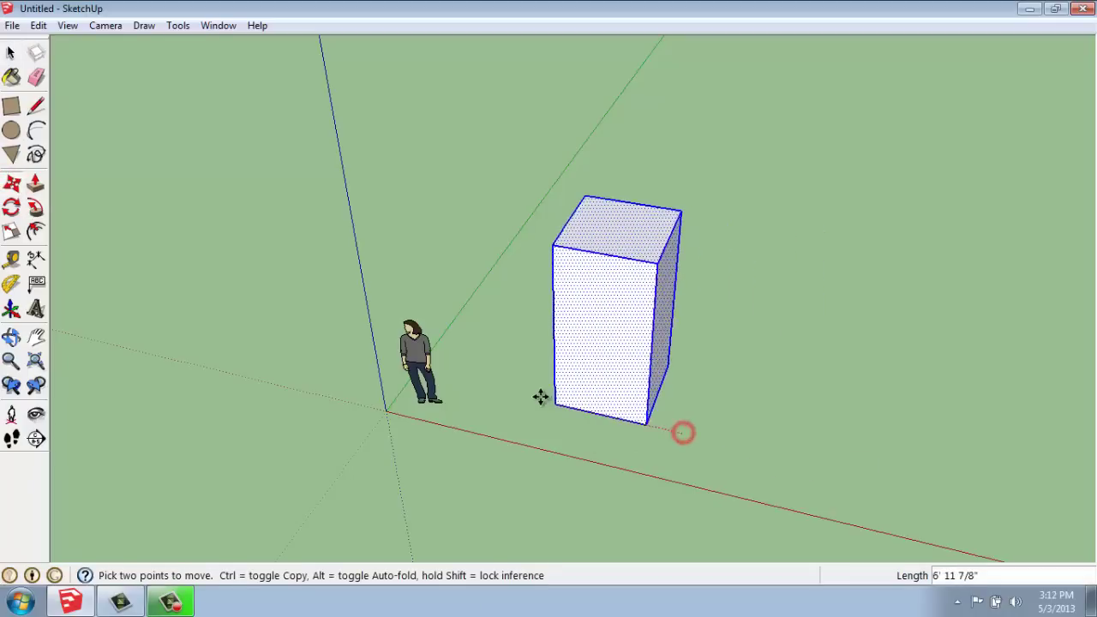
{"action": "left_click", "coordinate": [541, 396]}
{"action": "middle_click_drag", "start_coordinate": [705, 360], "coordinate": [728, 392]}
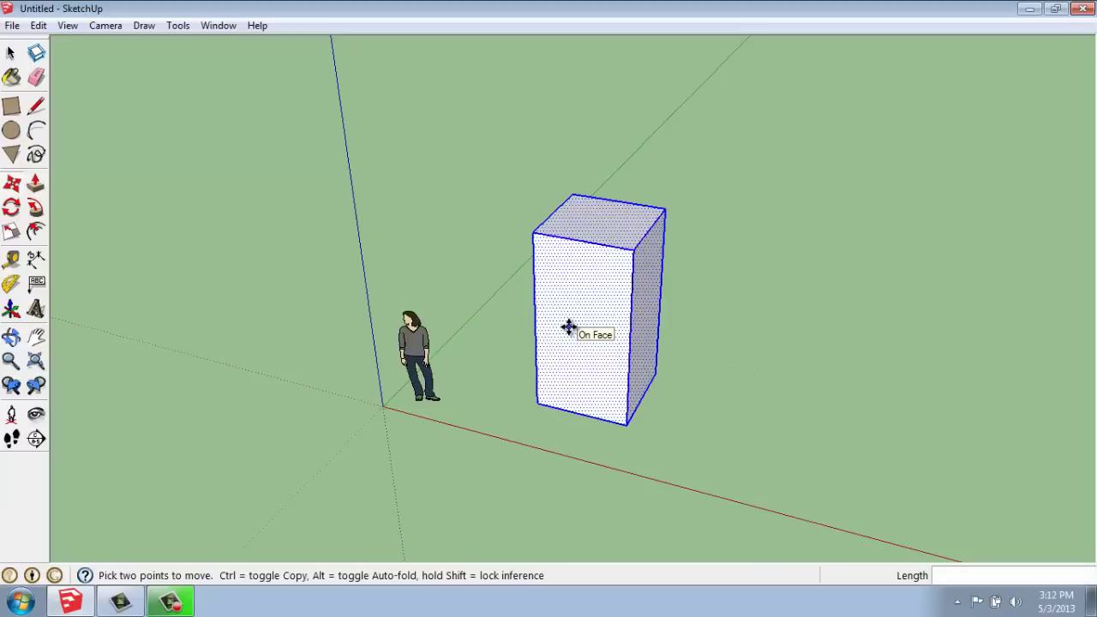
{"action": "middle_click_drag", "start_coordinate": [566, 321], "coordinate": [634, 385]}
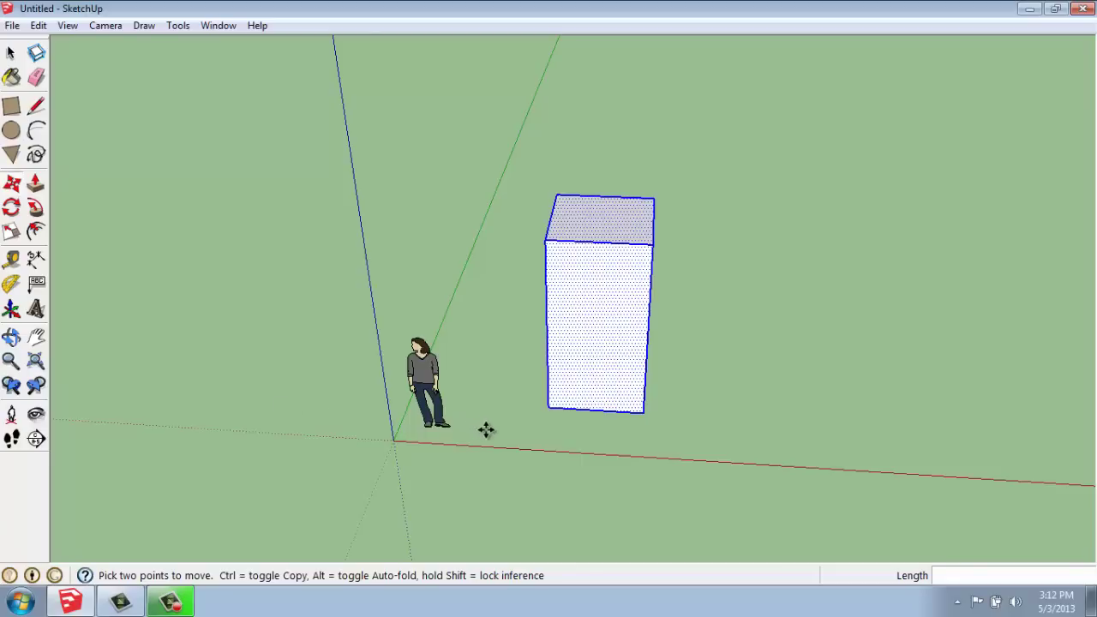
{"action": "middle_click_drag", "start_coordinate": [774, 402], "coordinate": [643, 392]}
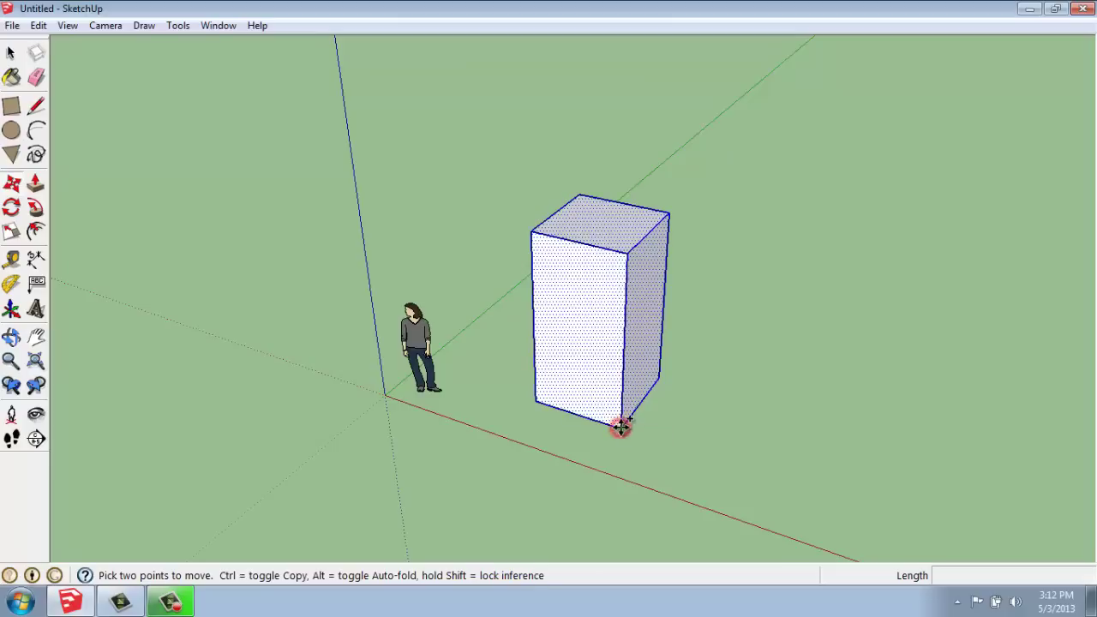
Copy the box by its bottom corner 10' along the red axis, making a second box.
{"action": "left_click", "coordinate": [619, 426]}
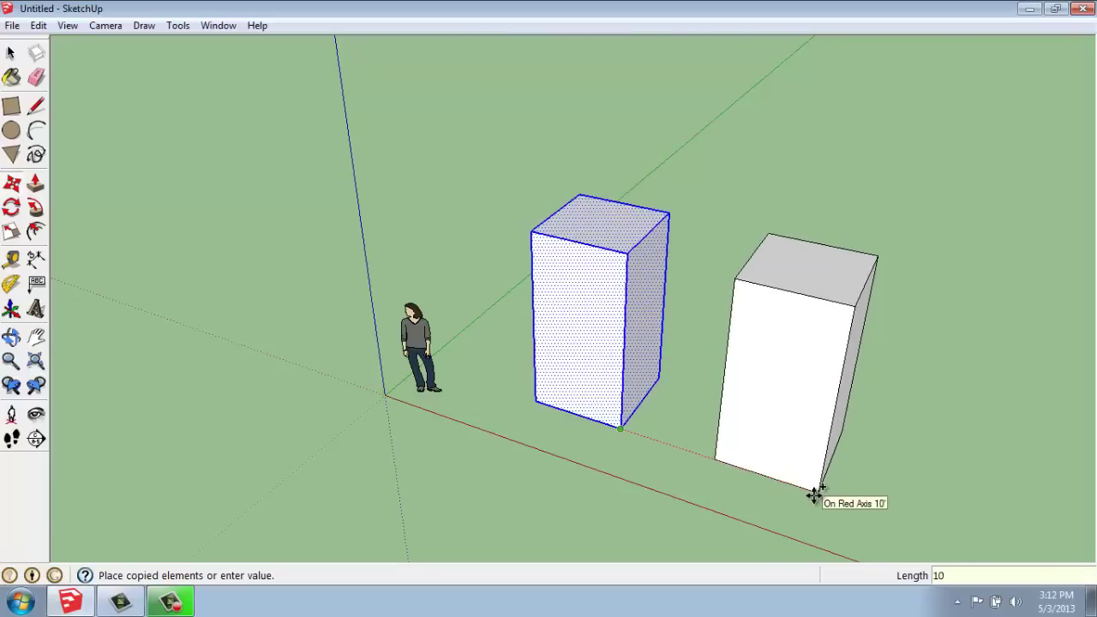
{"action": "left_click", "coordinate": [813, 495]}
{"action": "scroll", "coordinate": [797, 445], "scroll_direction": "down", "scroll_amount": 4}
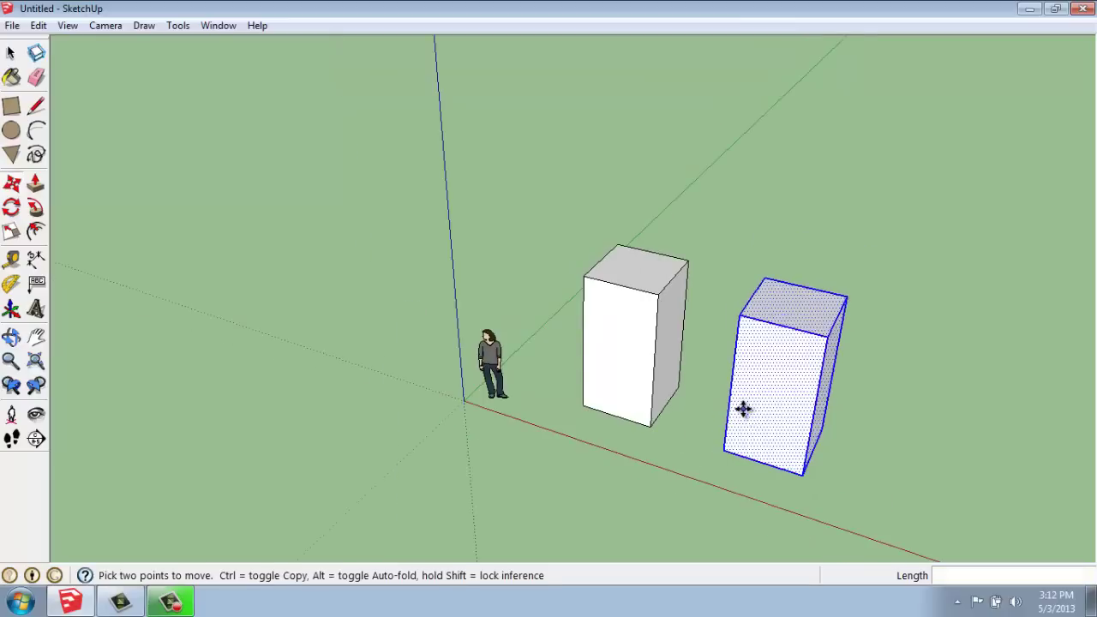
{"action": "middle_click_drag", "start_coordinate": [978, 452], "coordinate": [1063, 443]}
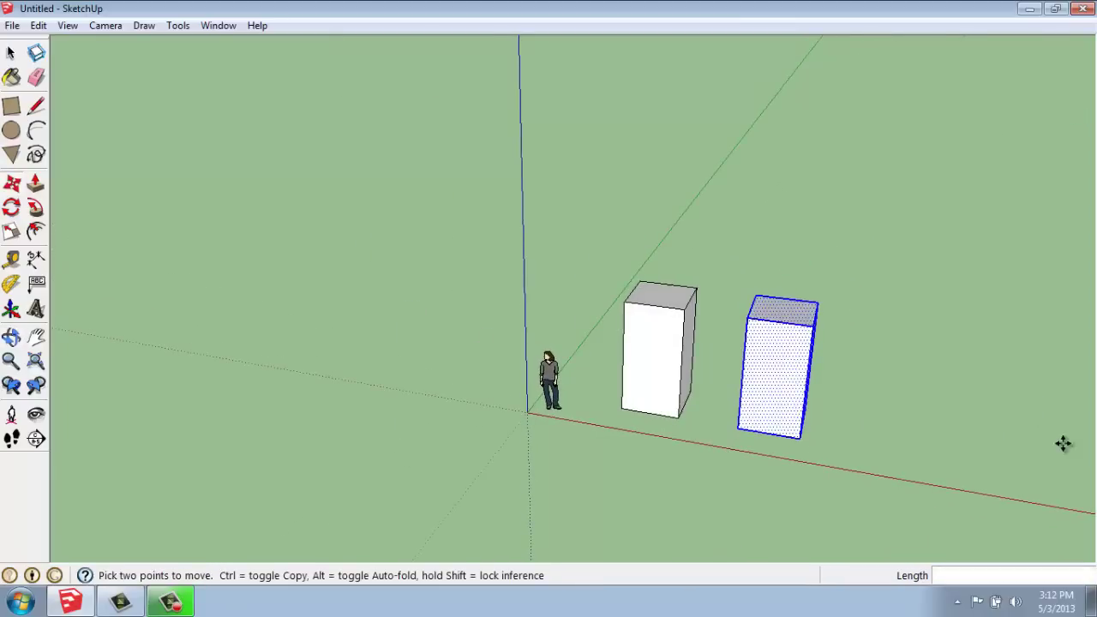
{"action": "scroll", "coordinate": [1072, 450], "scroll_direction": "up", "scroll_amount": 2}
{"action": "scroll", "coordinate": [1074, 453], "scroll_direction": "up", "scroll_amount": 1}
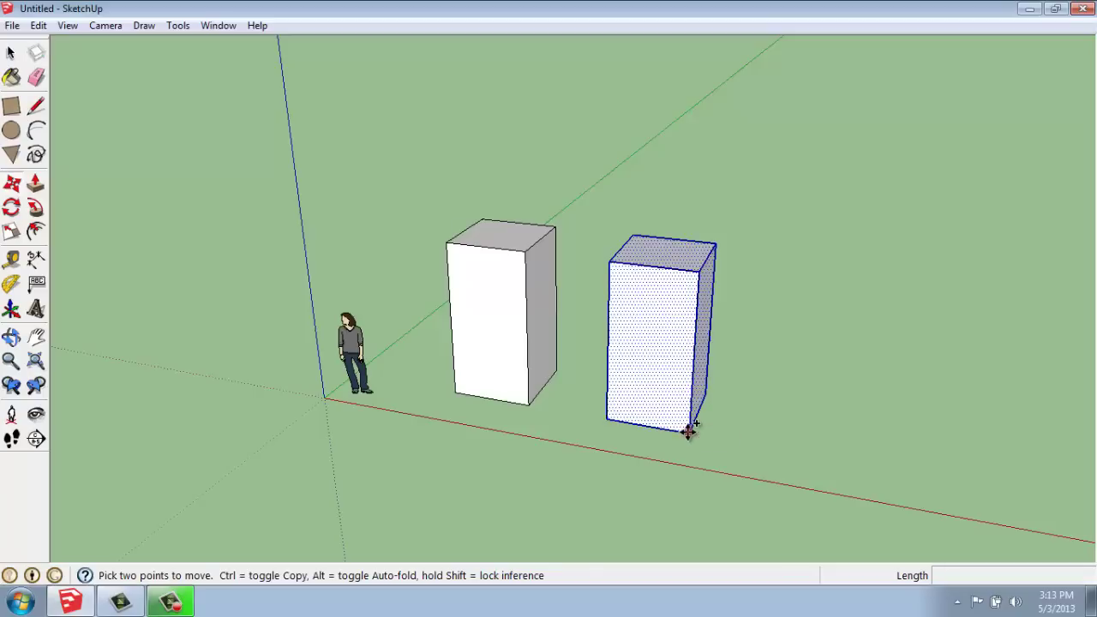
Copy the second box 15' further along the red axis to form a row of three.
{"action": "key", "text": "ctrl"}
{"action": "left_click", "coordinate": [688, 431]}
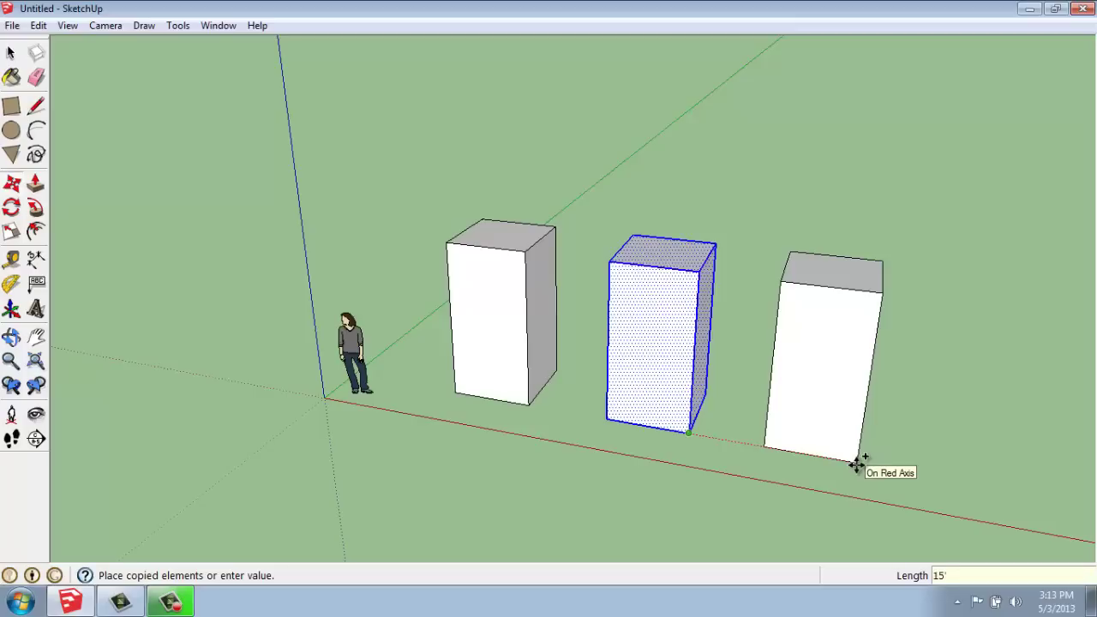
{"action": "key", "text": "Return"}
{"action": "middle_click_drag", "start_coordinate": [723, 434], "coordinate": [1029, 414]}
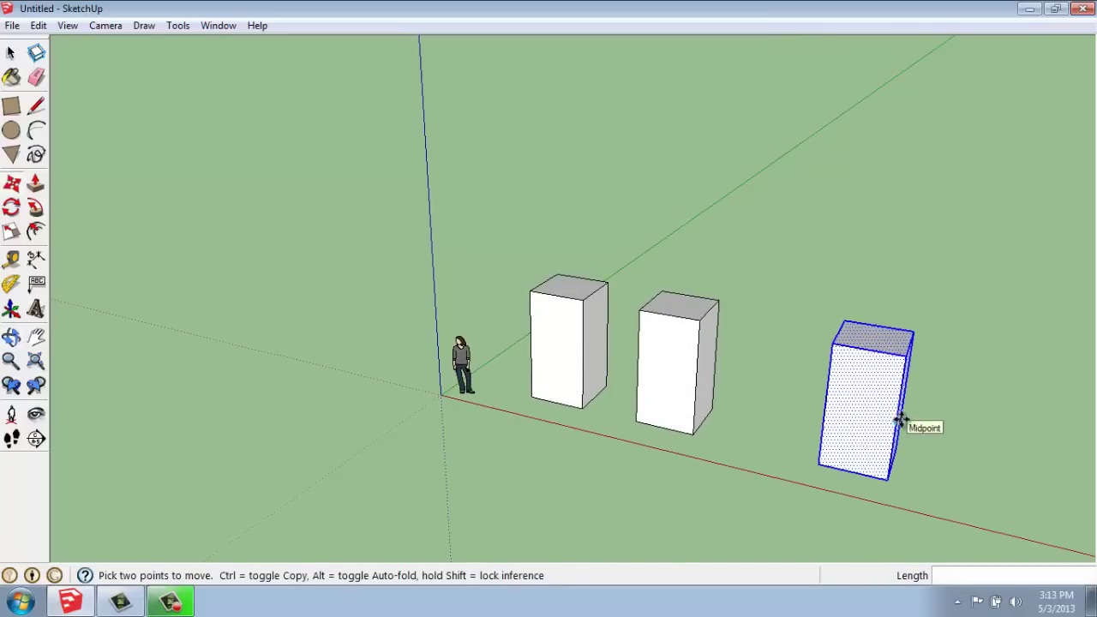